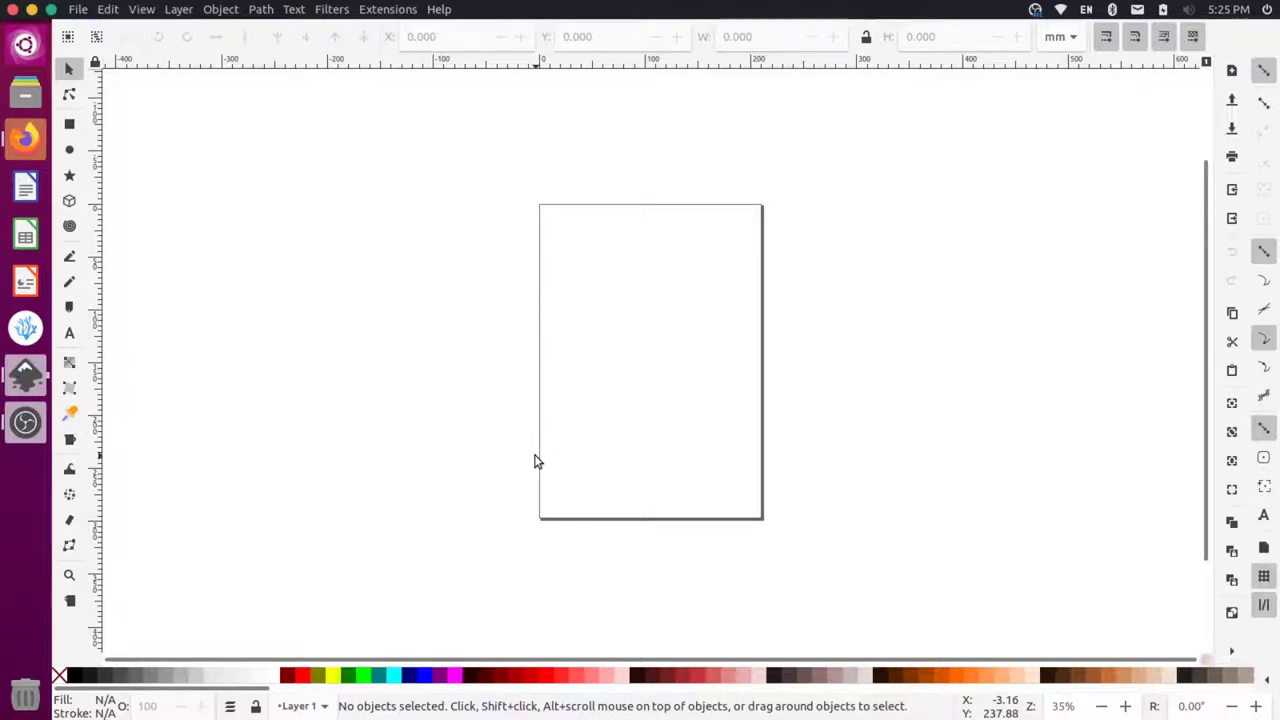
- Open About Inkscape from the Help menu and highlight the version number, confirming 1.0
left_click(448, 9)
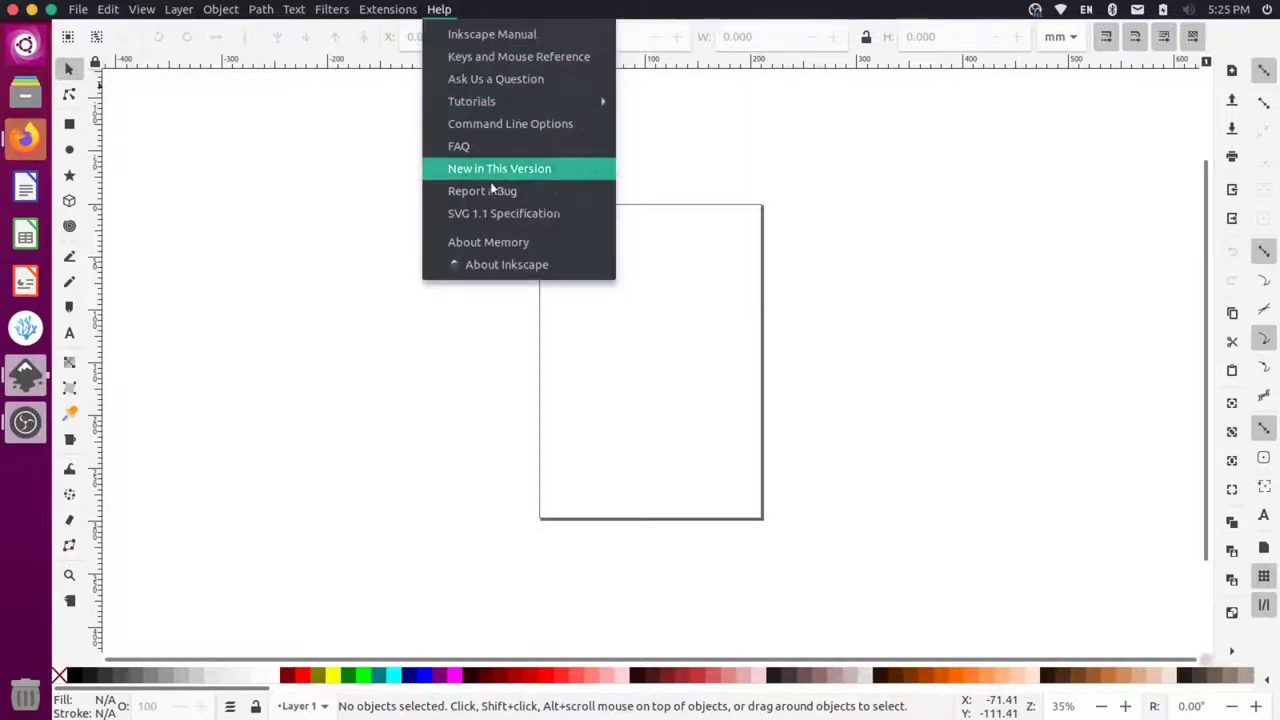
left_click(524, 263)
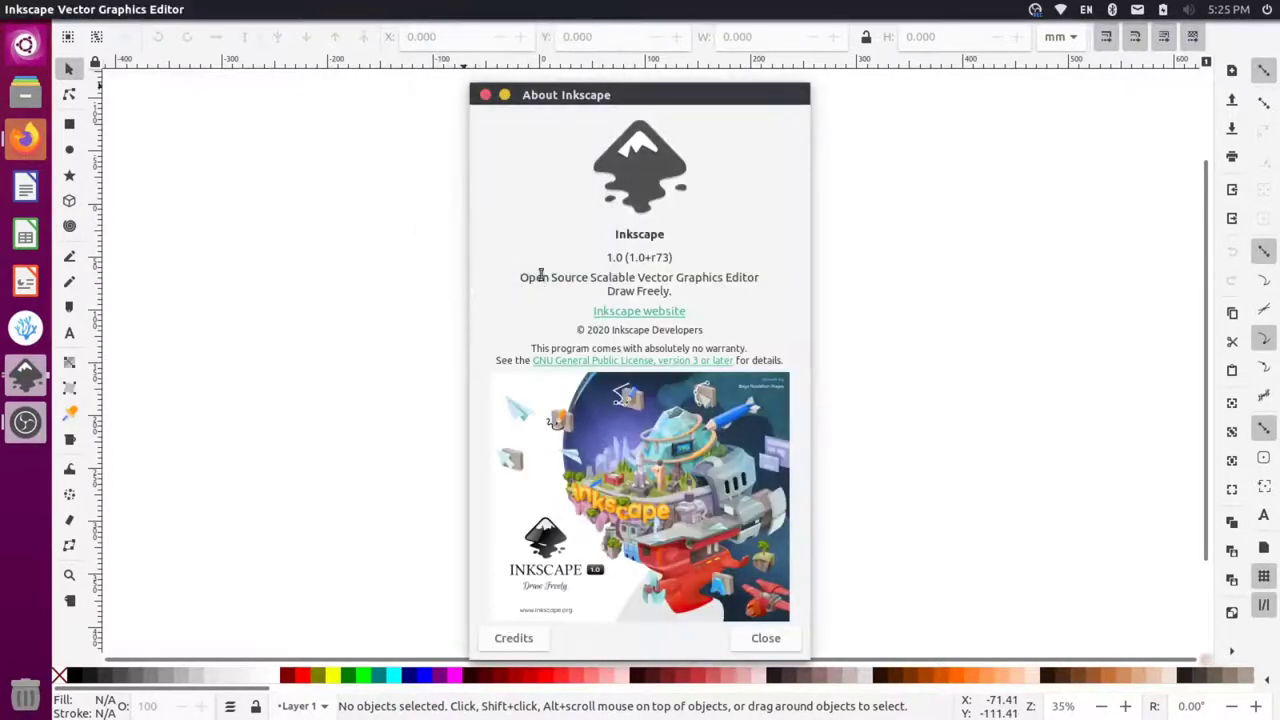
left_click_drag(605, 262, 628, 262)
left_click(620, 257)
- Close the About dialog, launch Terminal, and run sudo apt-get update with the administrator password
left_click(485, 95)
left_click(25, 45)
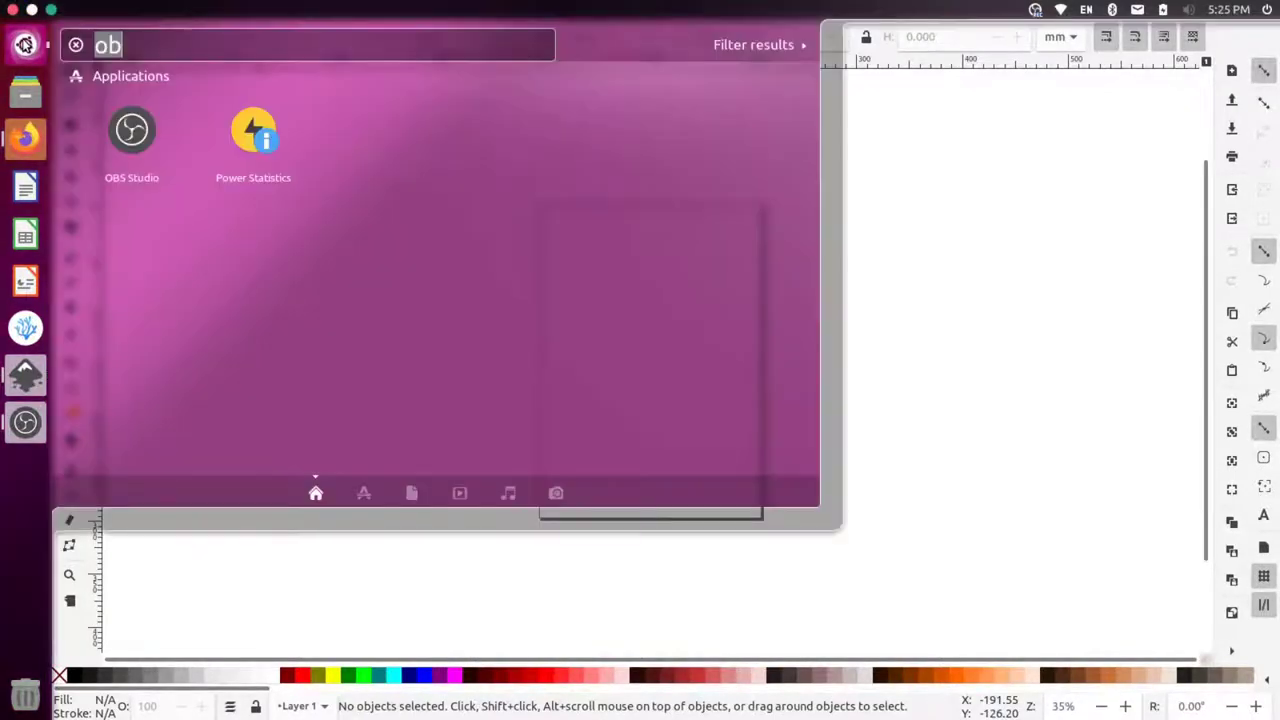
type("term")
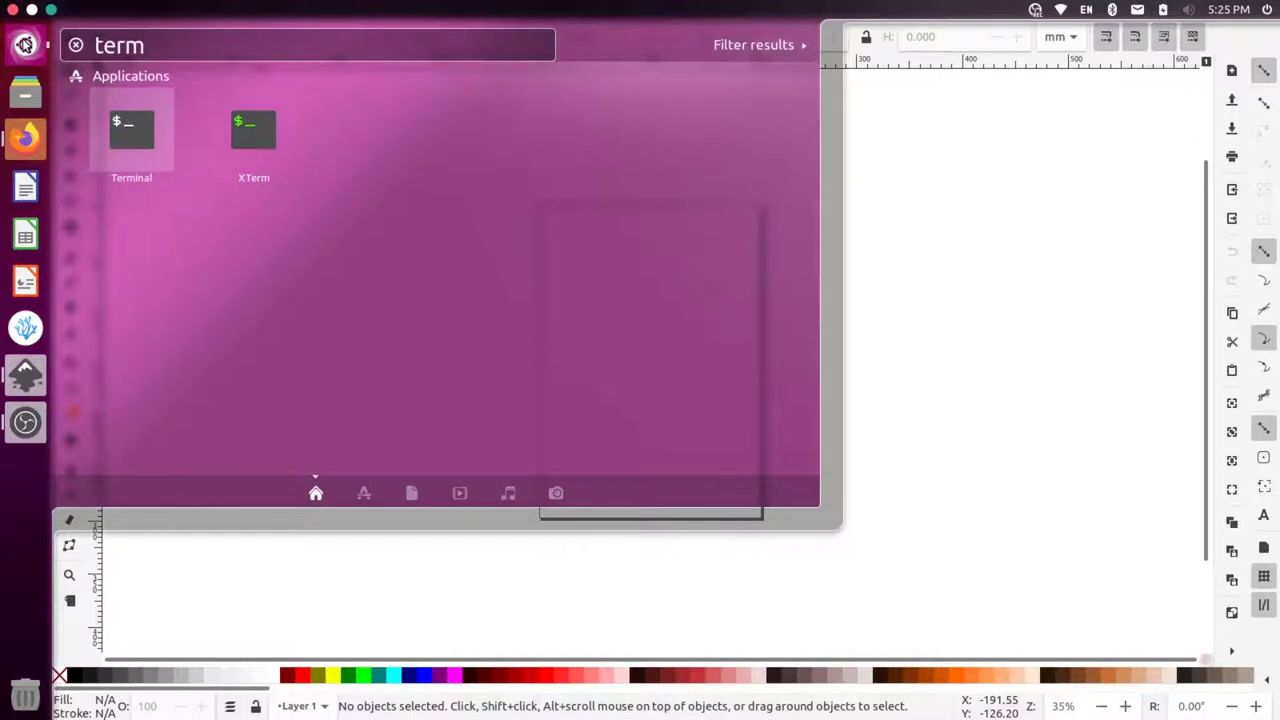
key("Return")
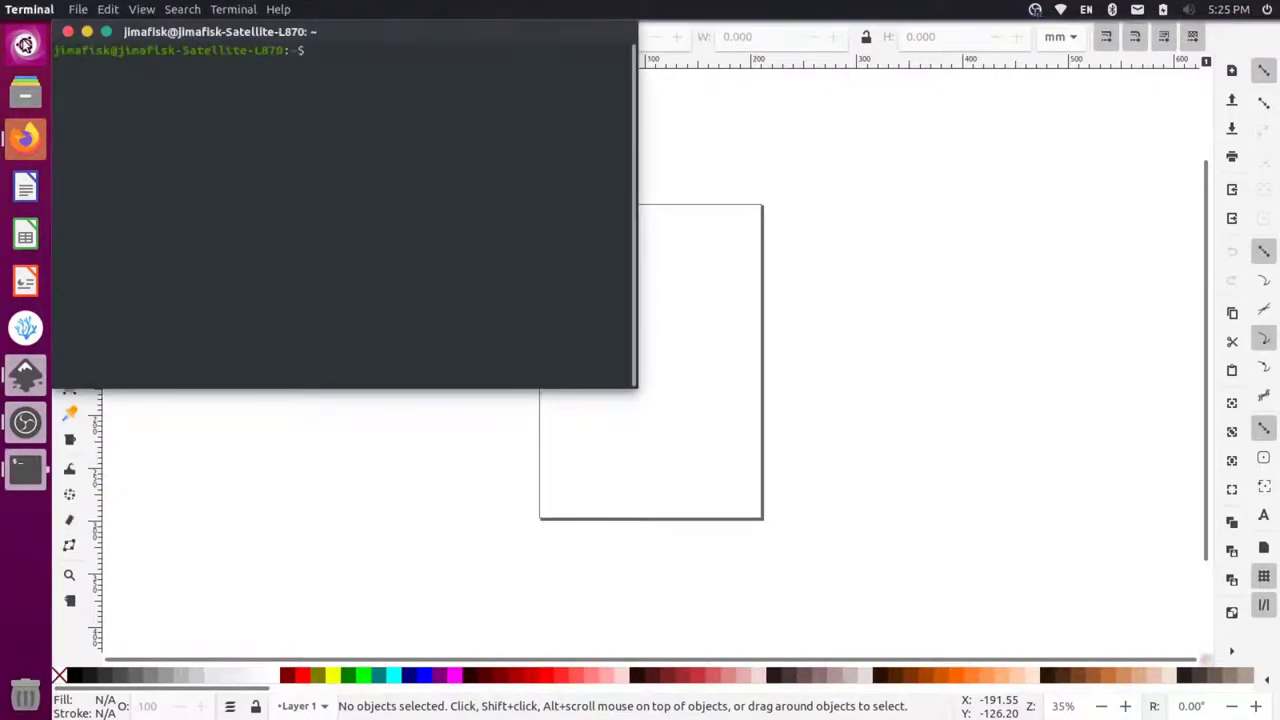
type("sudo apt-get update")
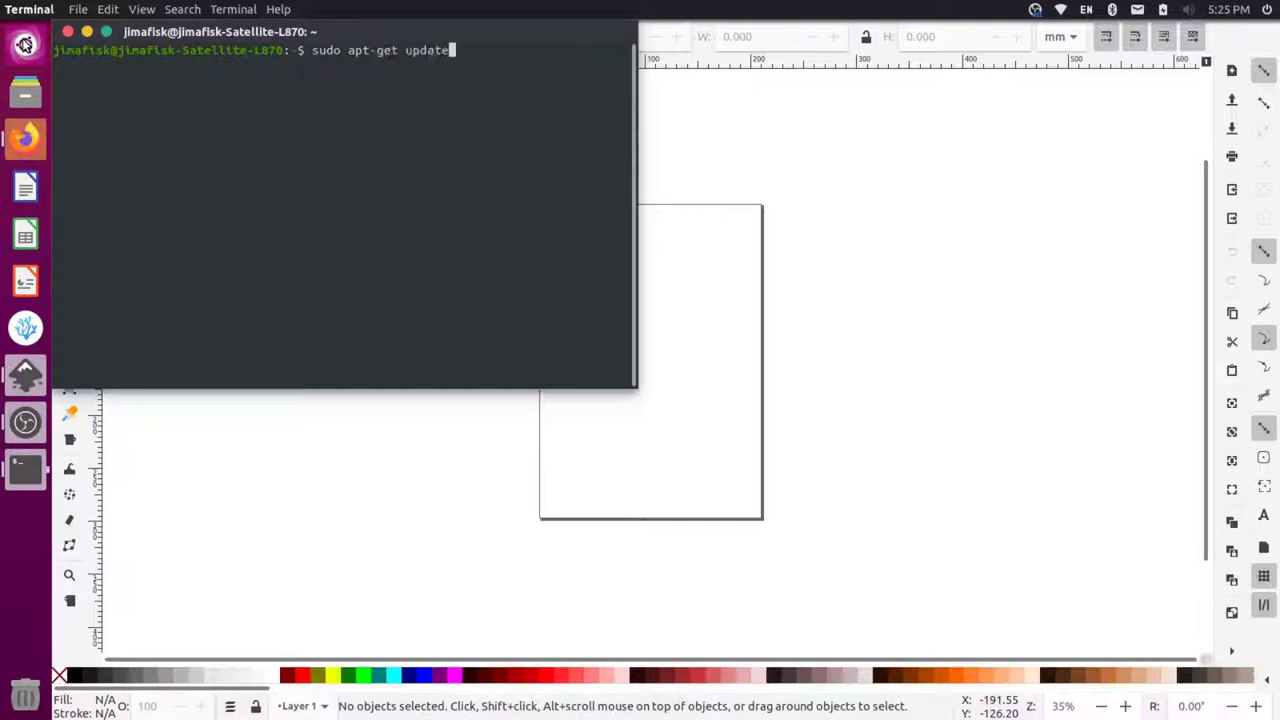
key("Return")
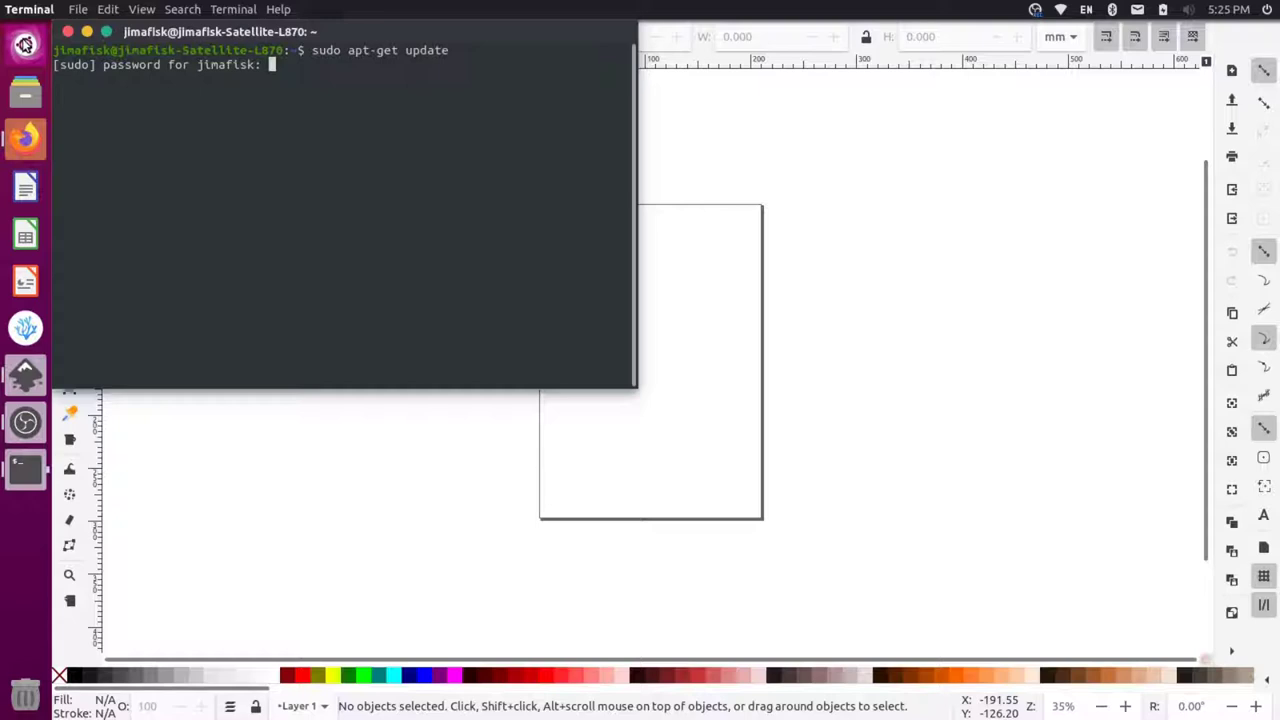
key("Return")
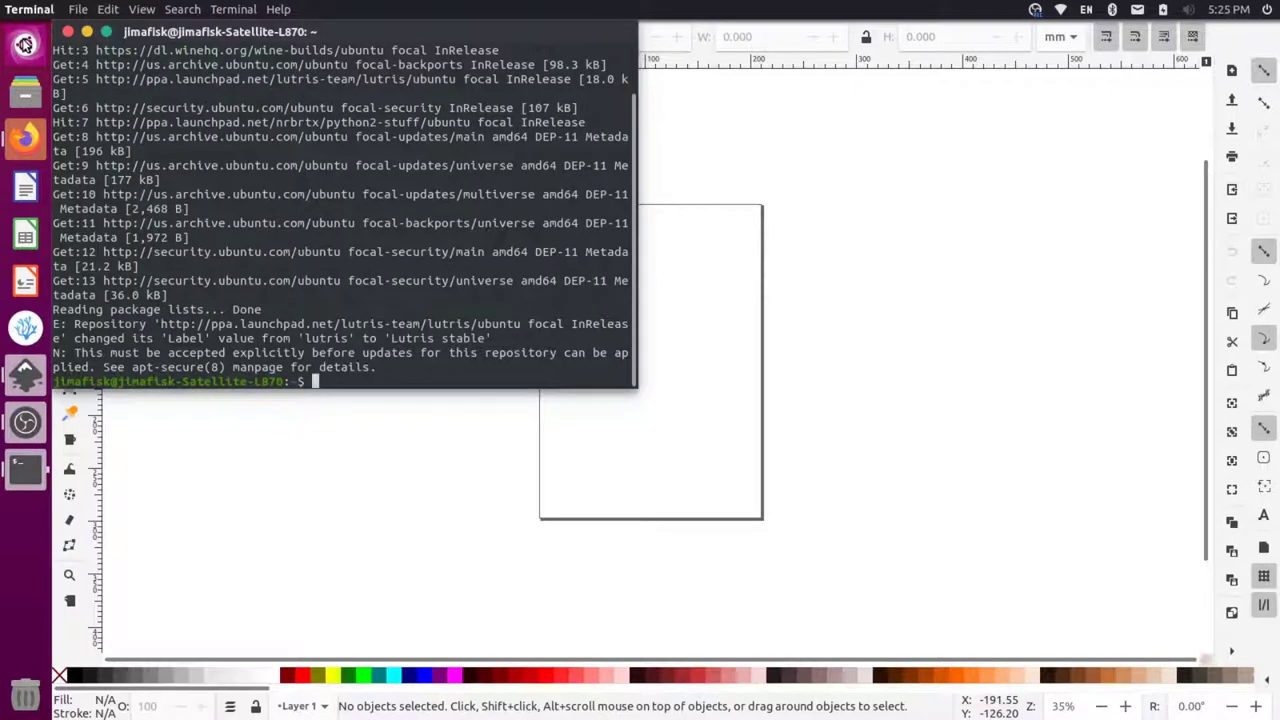
- Run sudo apt-get install inkscape and highlight the '0 newly installed, 194 not upgraded' summary
type("sudo apt-get install inkscape")
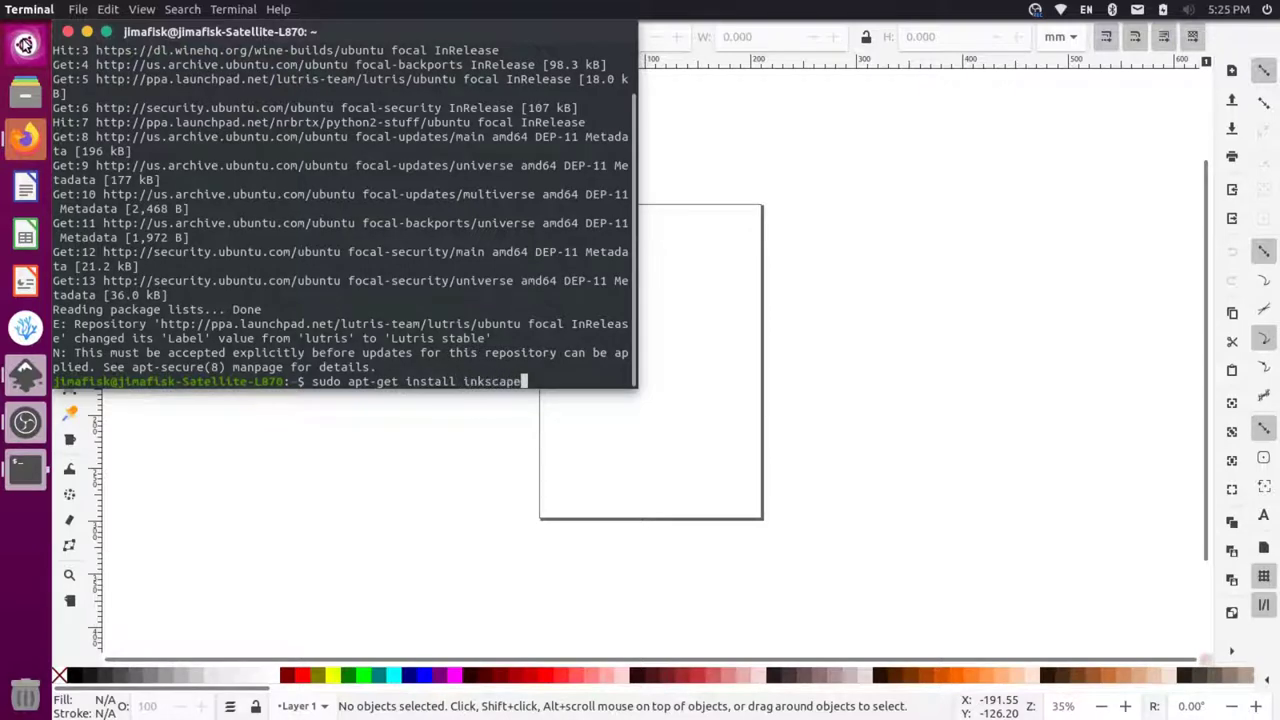
key("Return")
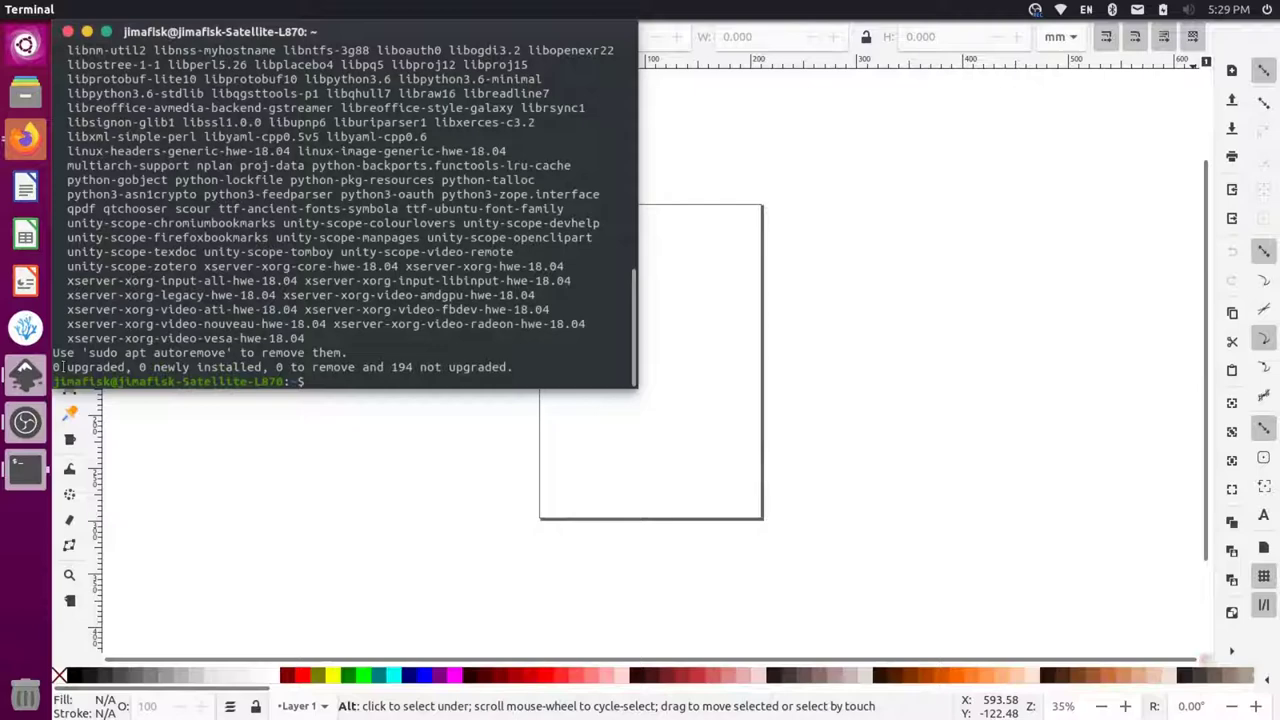
left_click_drag(55, 367, 519, 367)
left_click(519, 367)
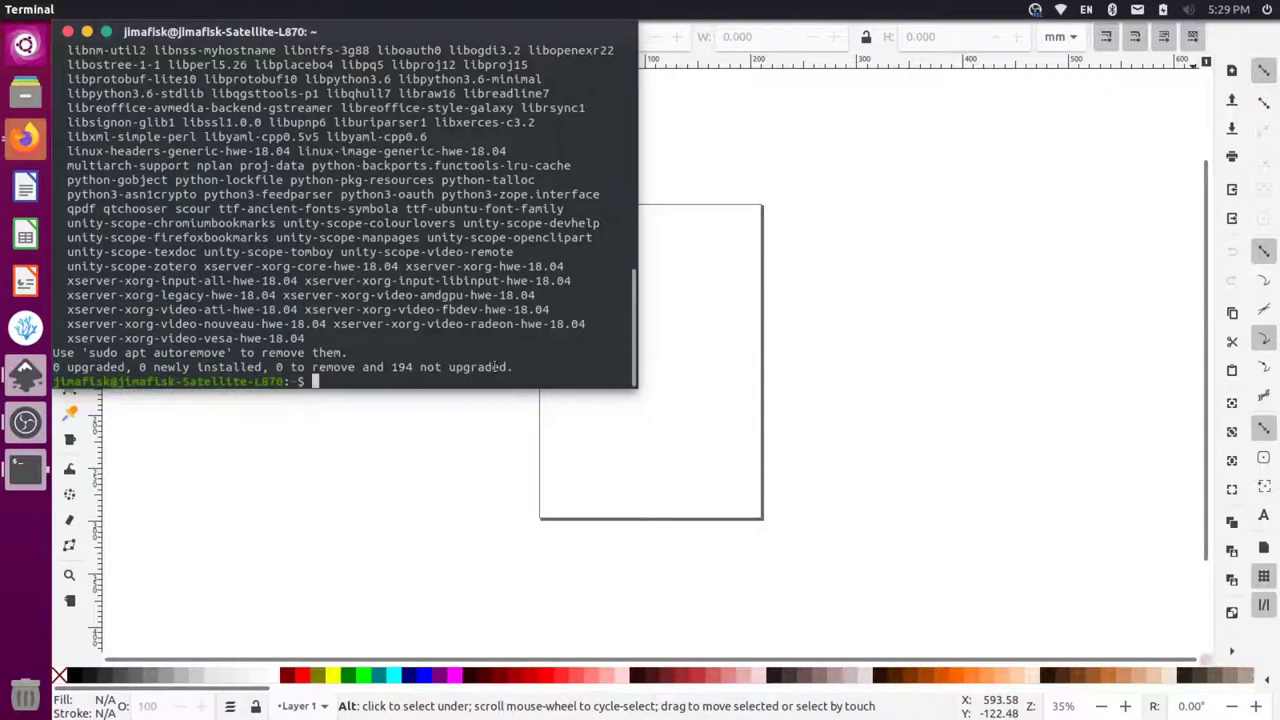
- In Firefox, select the stable PPA command, then open the Latest Development Version download page
key("alt+Tab")
key("alt+Tab")
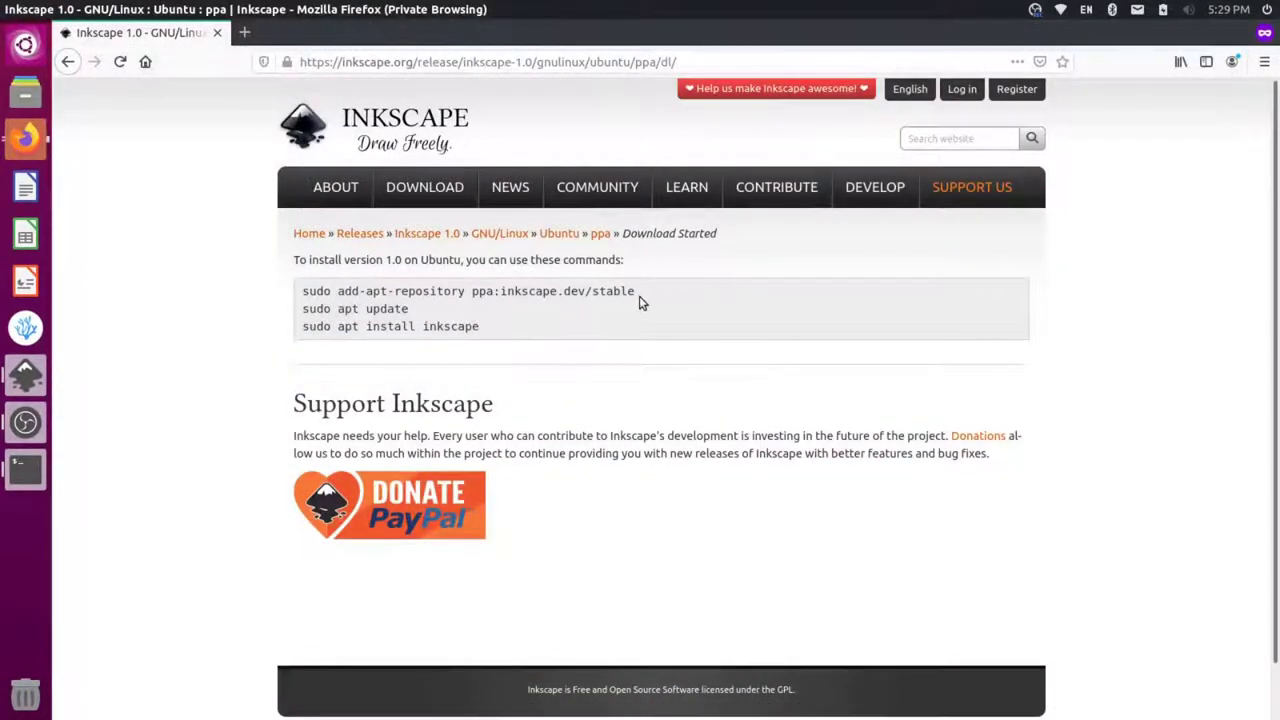
left_click_drag(641, 298, 300, 297)
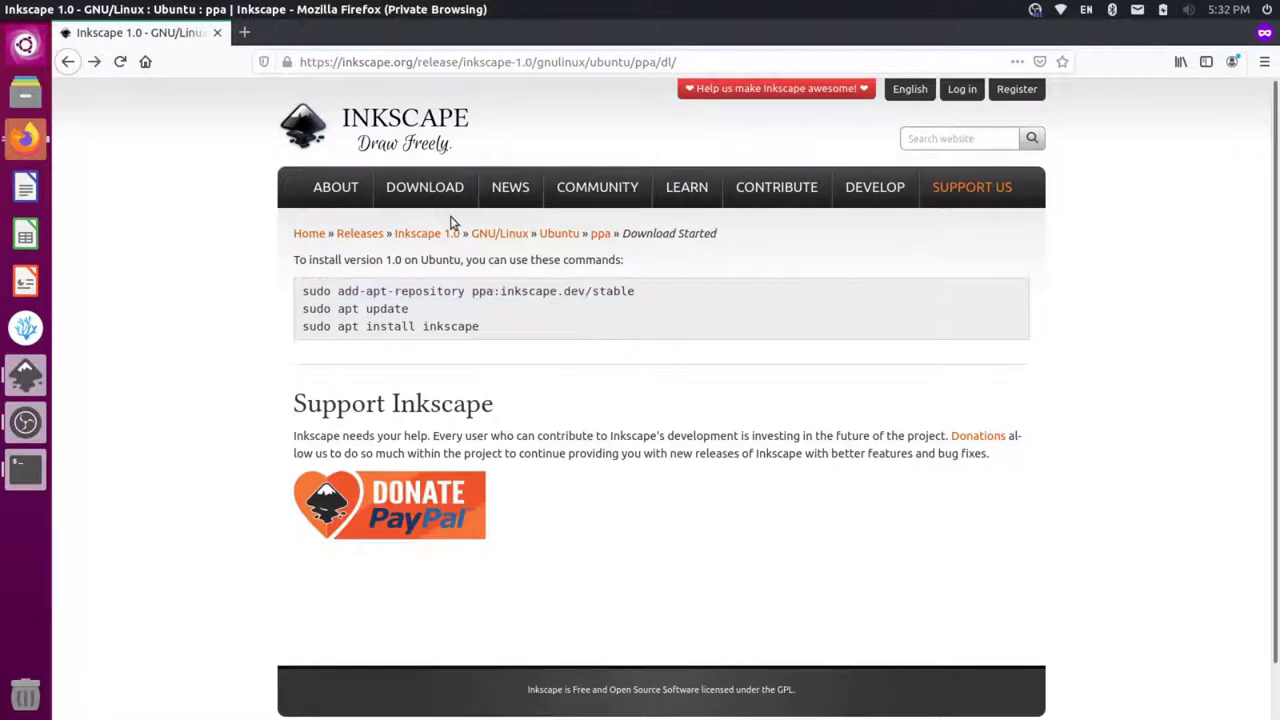
mouse_move(450, 200)
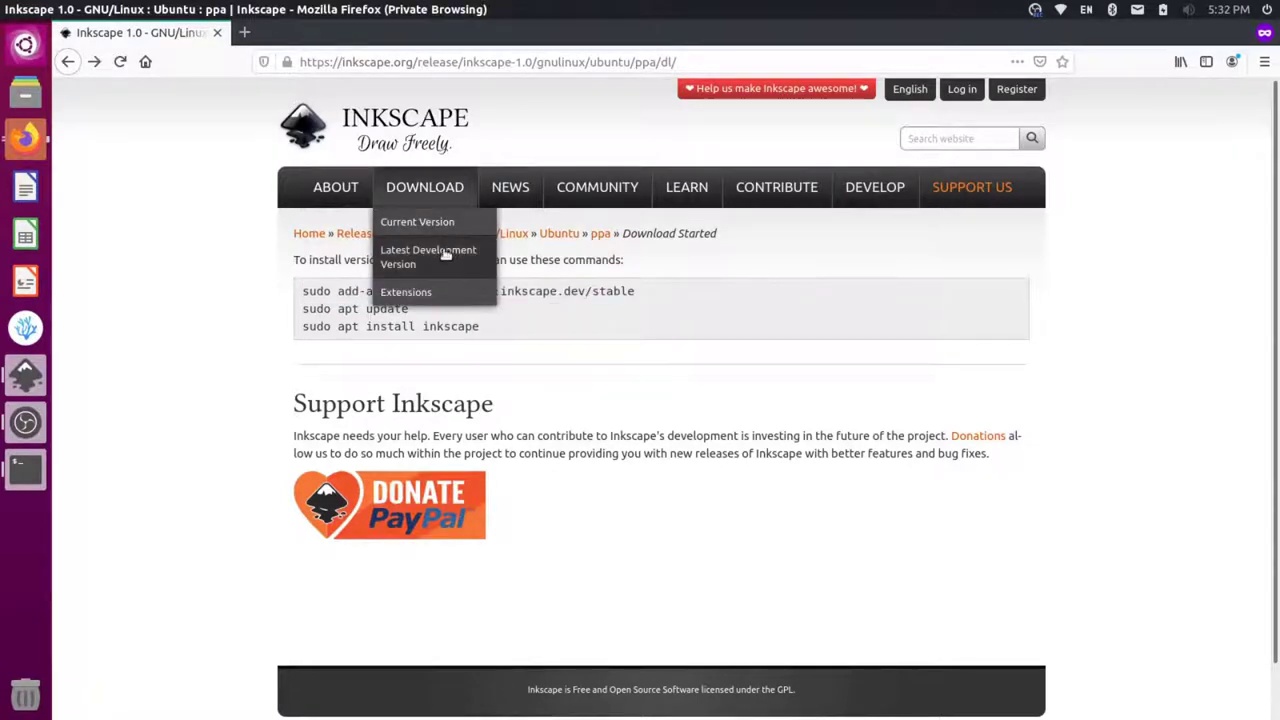
left_click(445, 259)
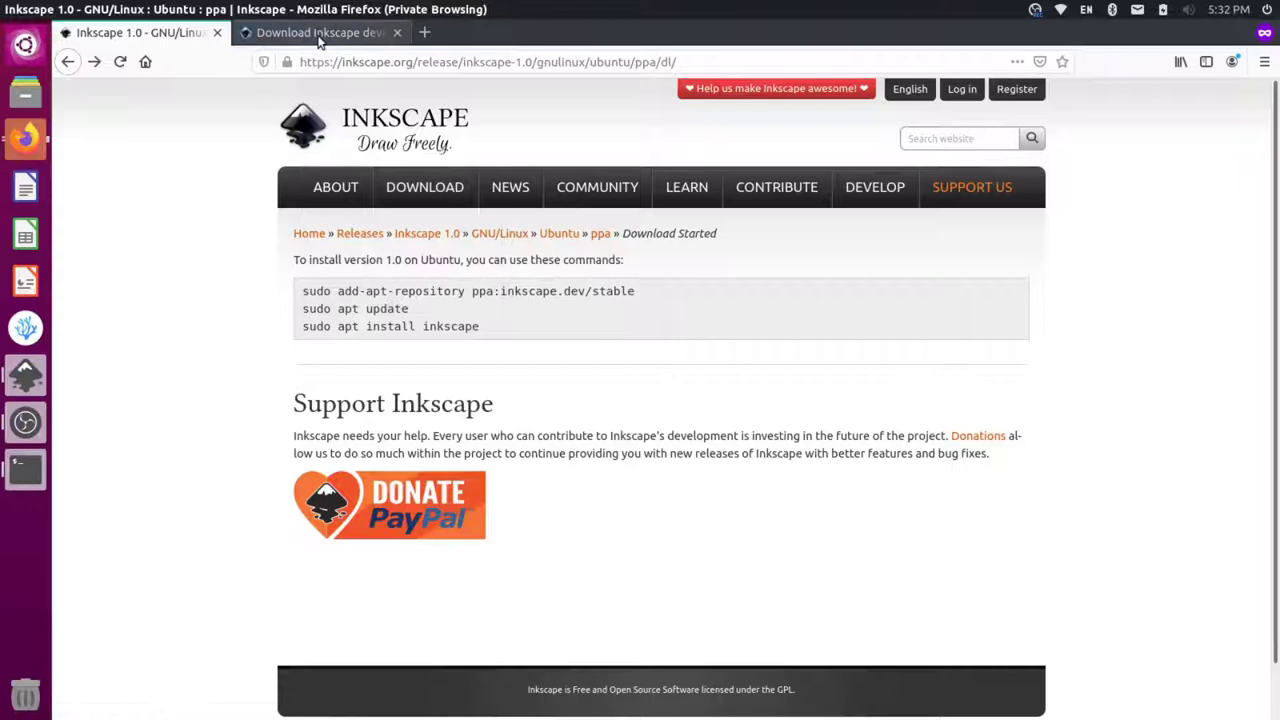
- Go to the GNU/Linux > Ubuntu > PPA instructions and copy the universe repository command
scroll(514, 415, "down", 1)
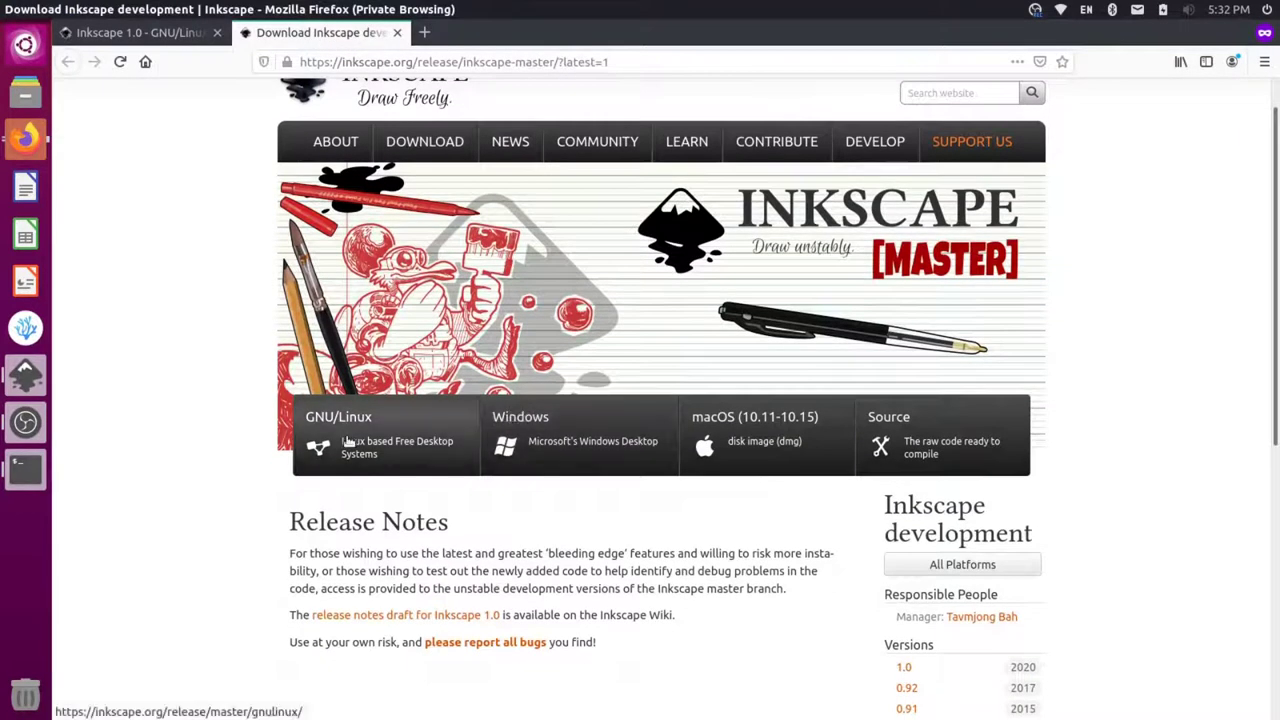
left_click(349, 441)
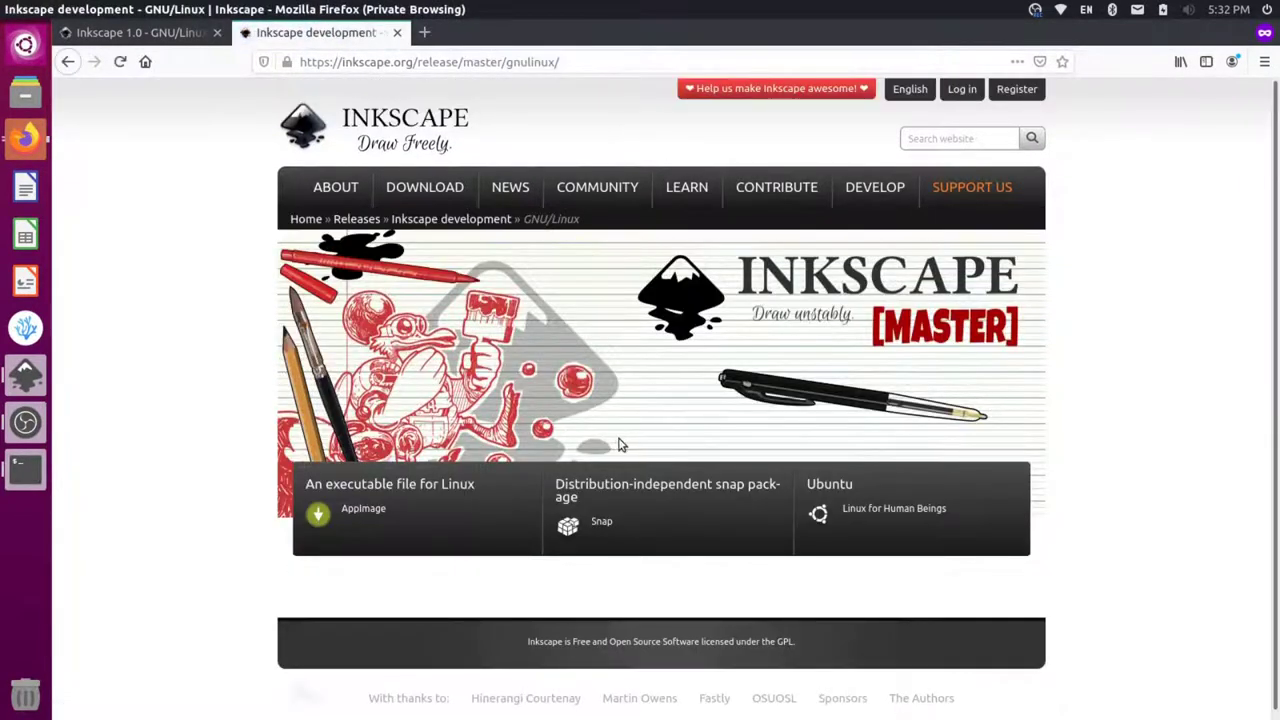
left_click(849, 517)
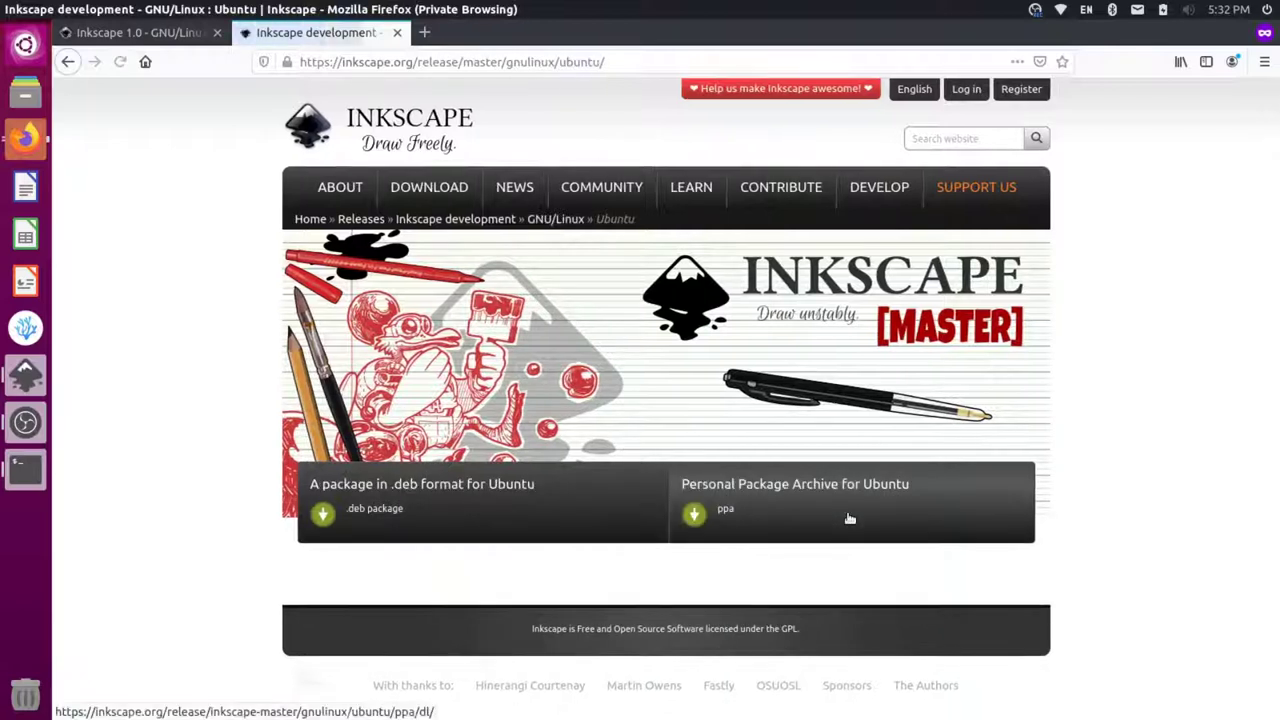
left_click(791, 511)
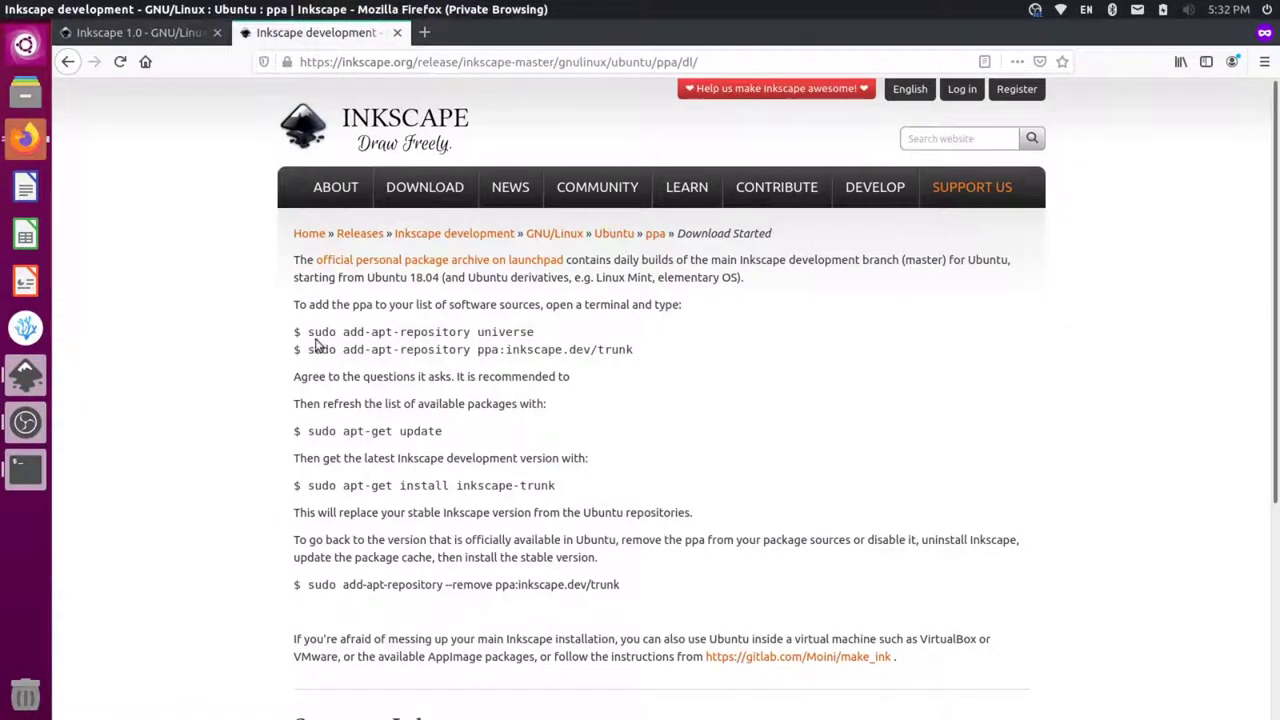
left_click_drag(534, 333, 310, 334)
key("ctrl+c")
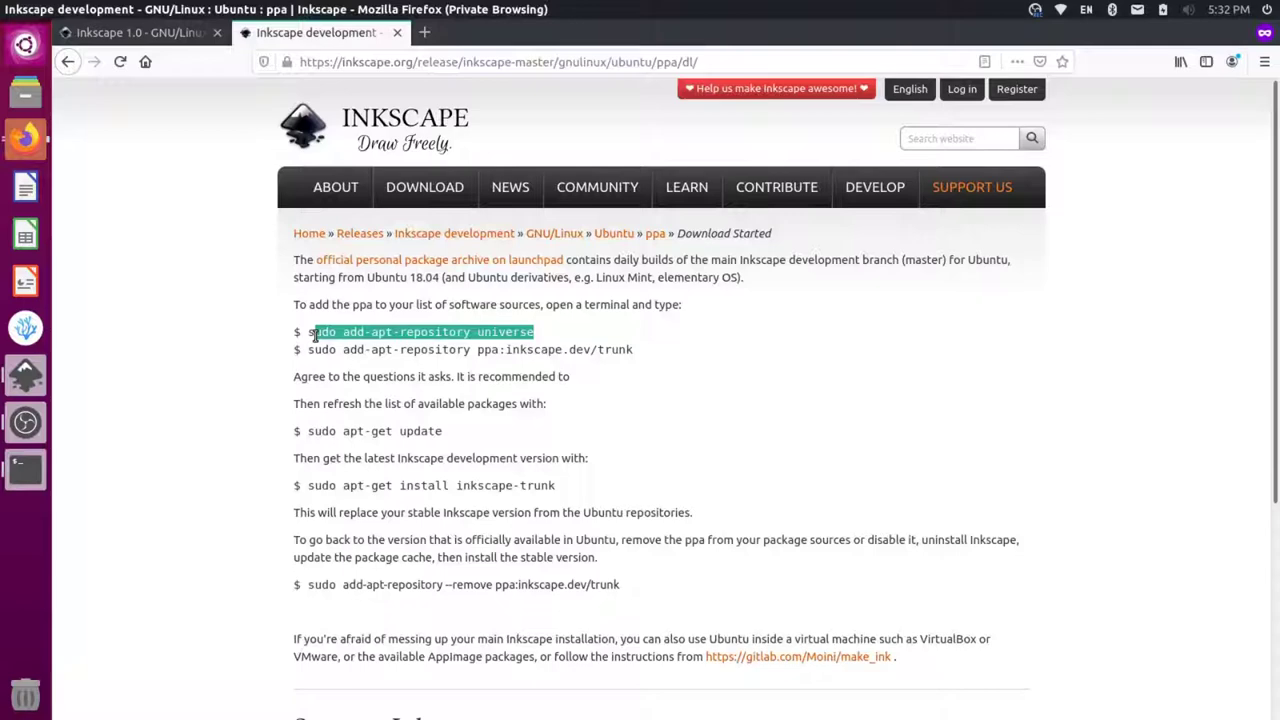
key("alt+Tab")
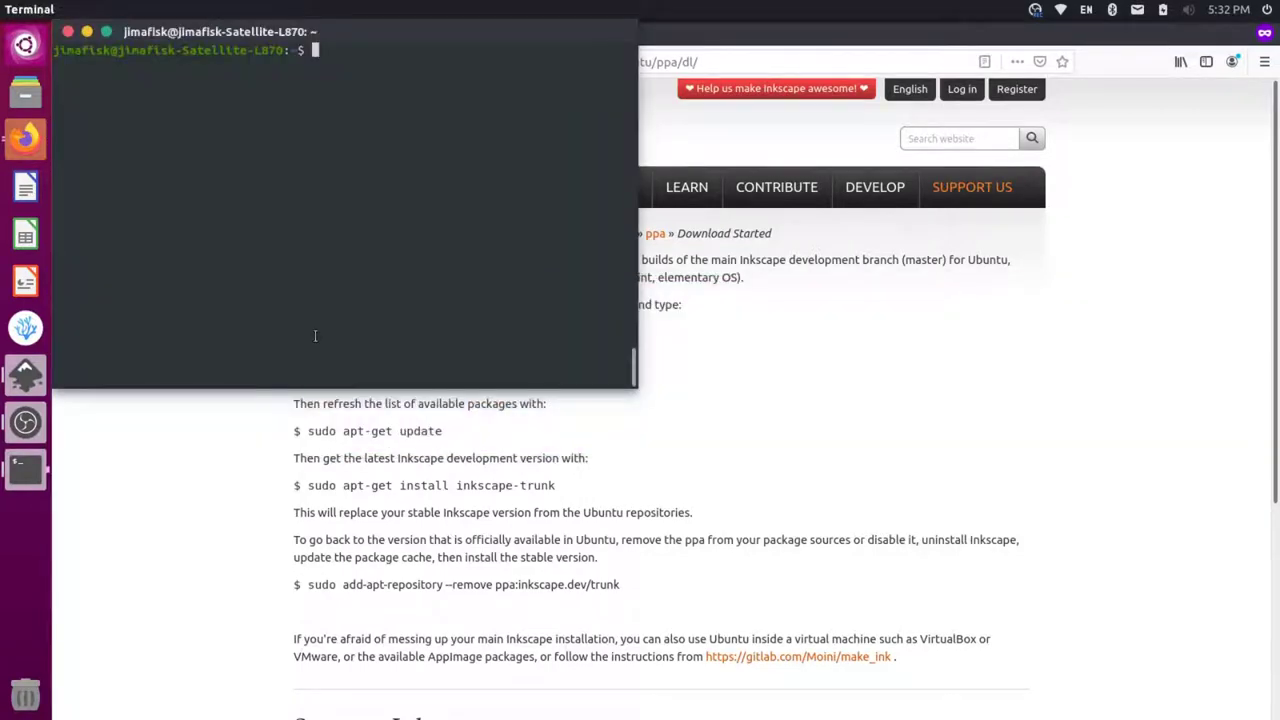
- Paste the universe command, then add the ppa:inkscape.dev/trunk repository and confirm it
key("ctrl+shift+v")
key("Home")
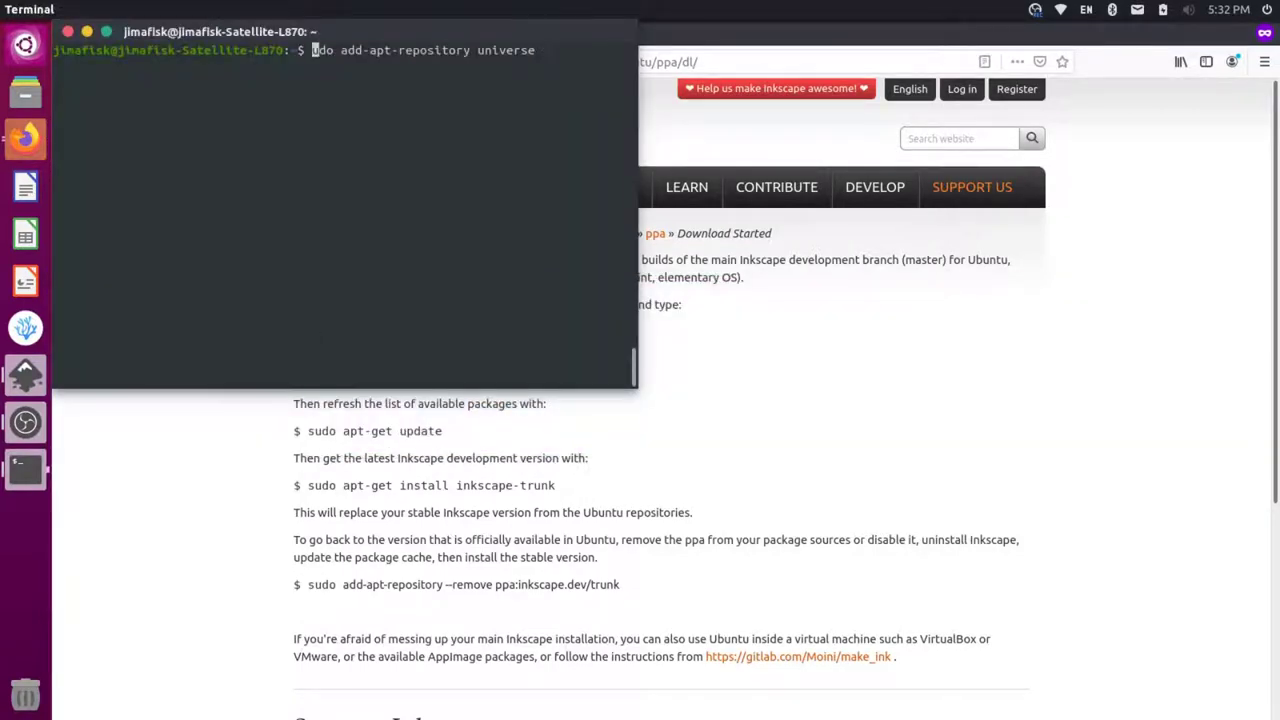
type("s")
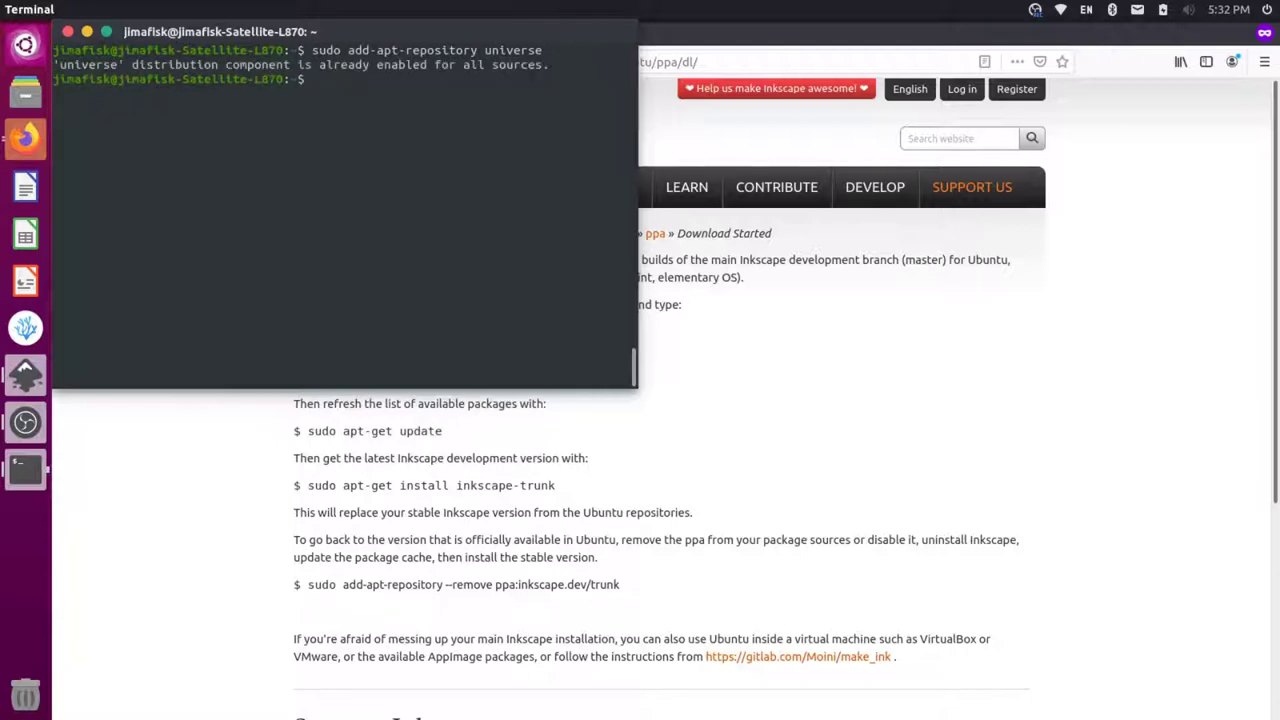
key("alt+Tab")
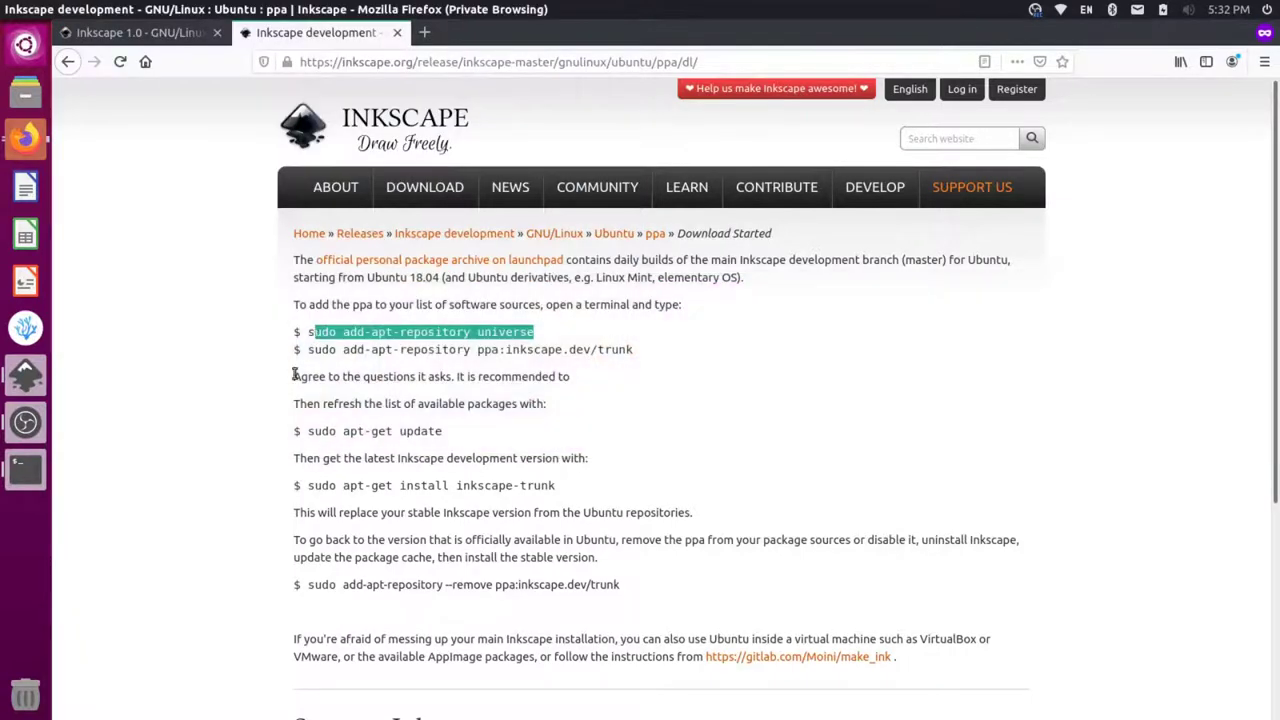
left_click_drag(309, 352, 642, 360)
key("ctrl+c")
mouse_move(800, 182)
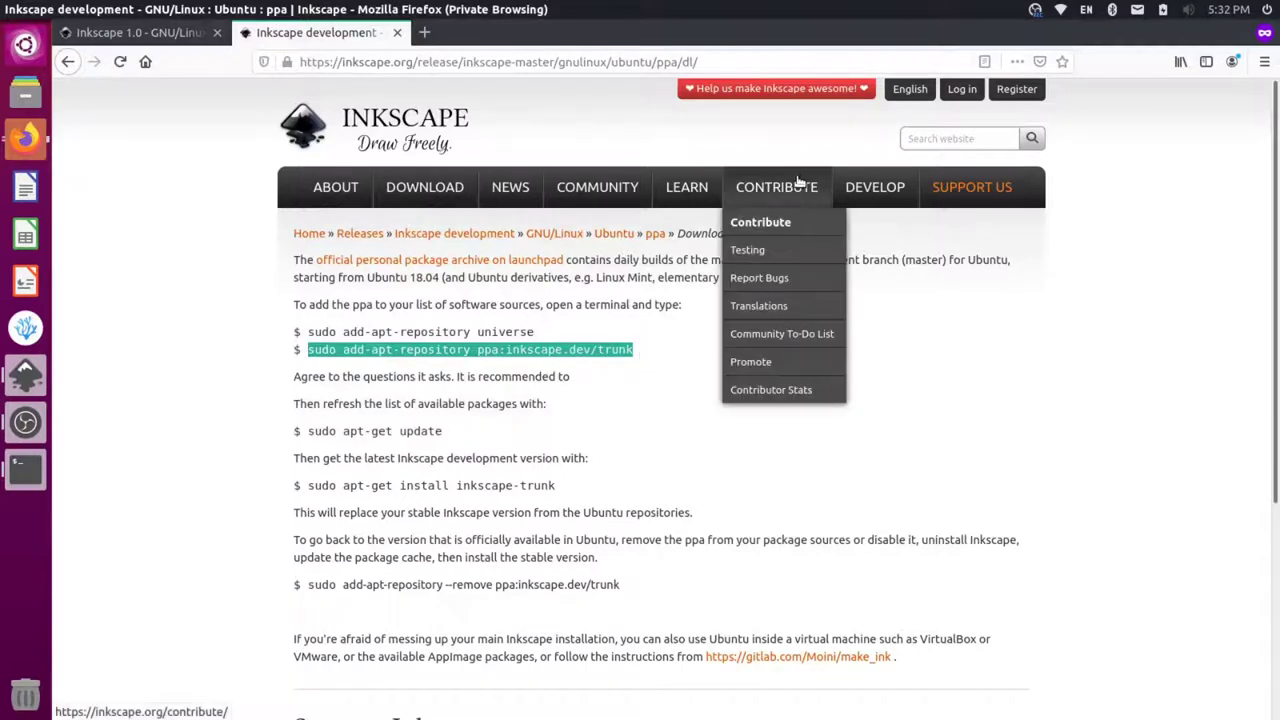
key("alt+Tab")
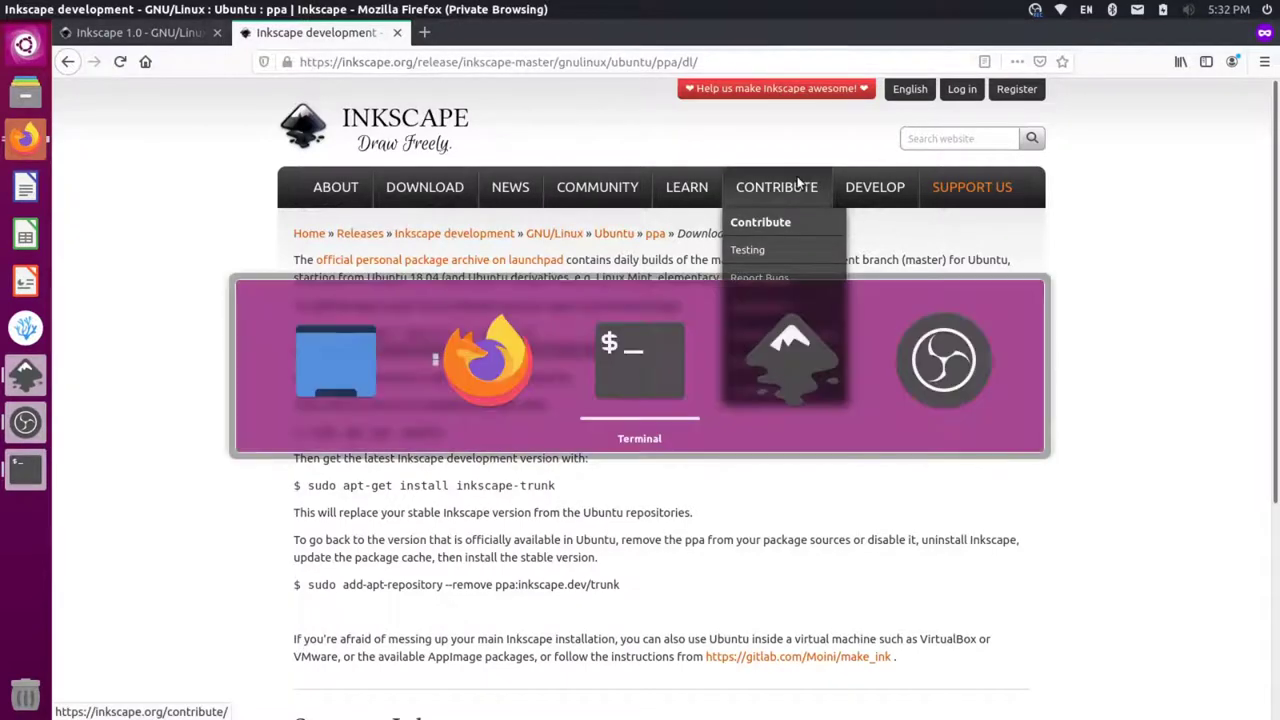
key("ctrl+shift+v")
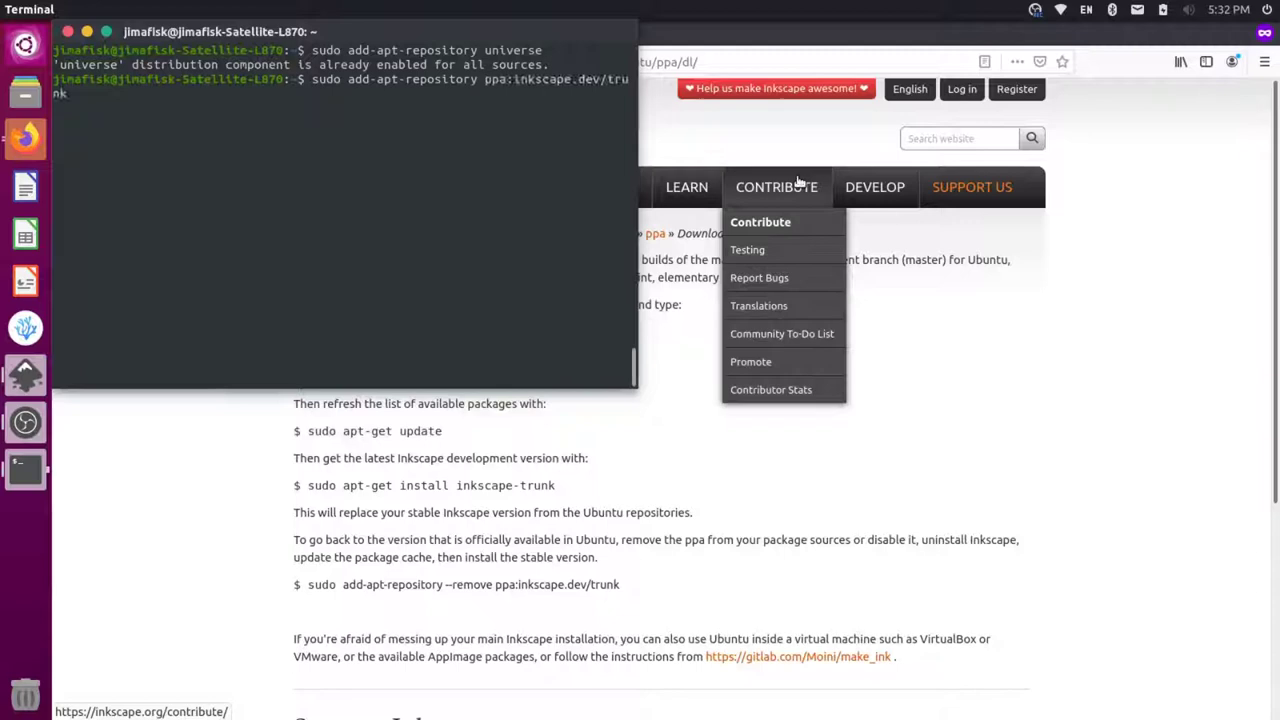
key("Return")
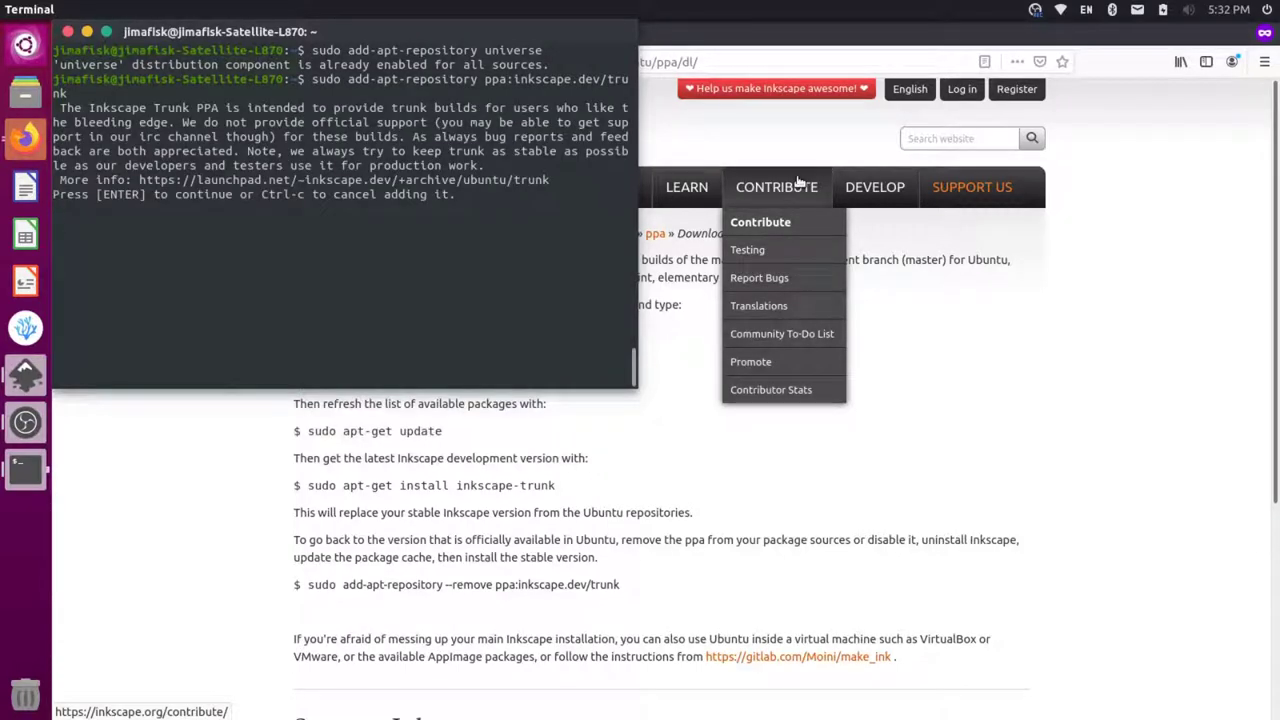
key("Return")
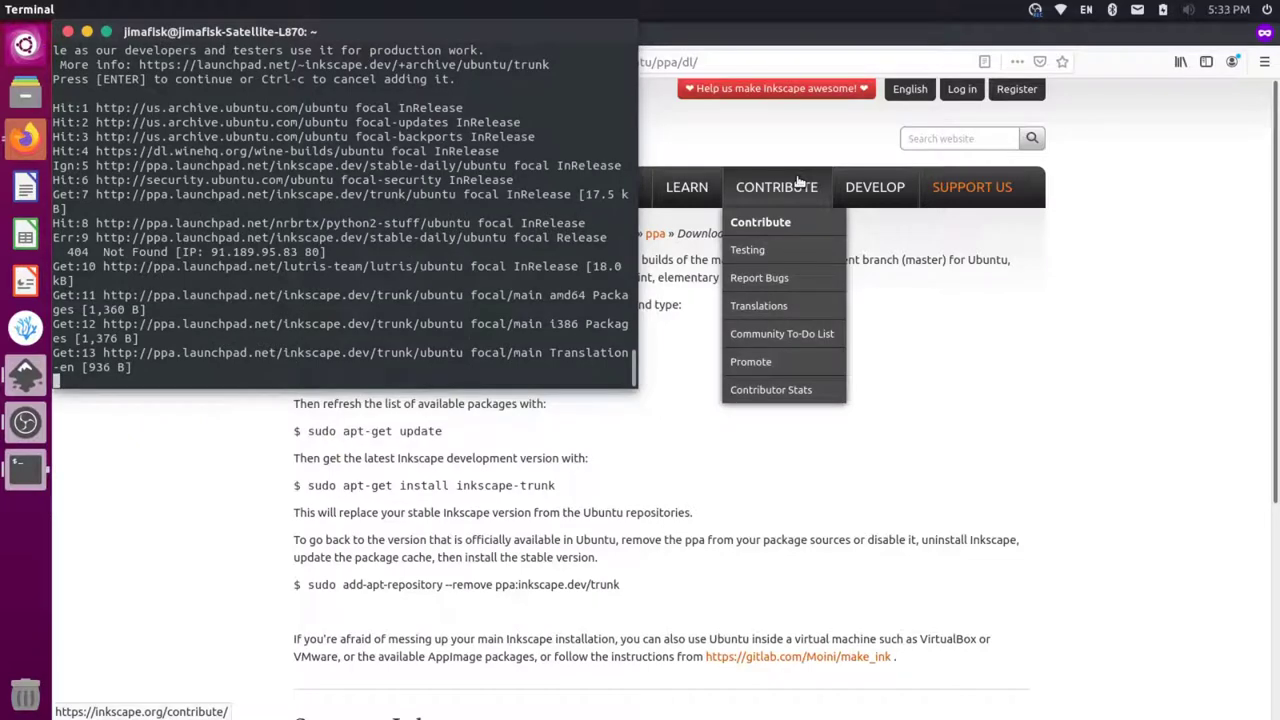
- Run sudo apt-get update, then install inkscape-trunk and confirm the installation
type("sudo")
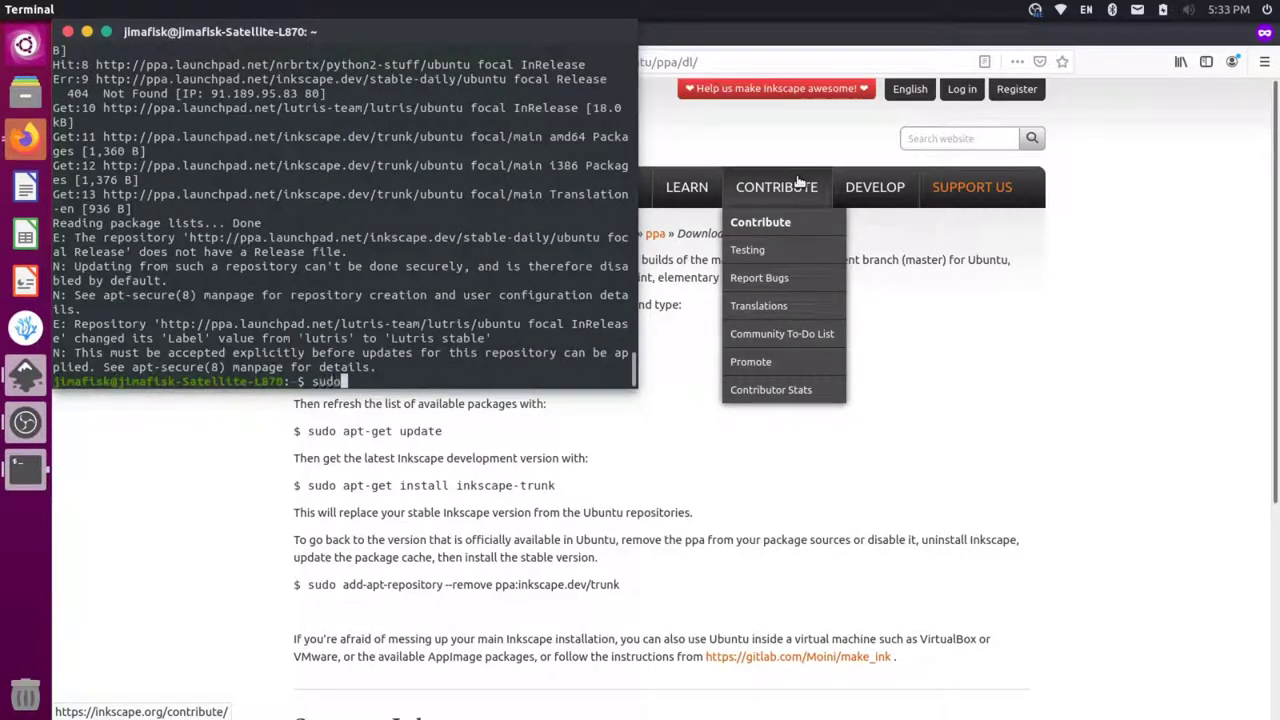
type(" apt-get update")
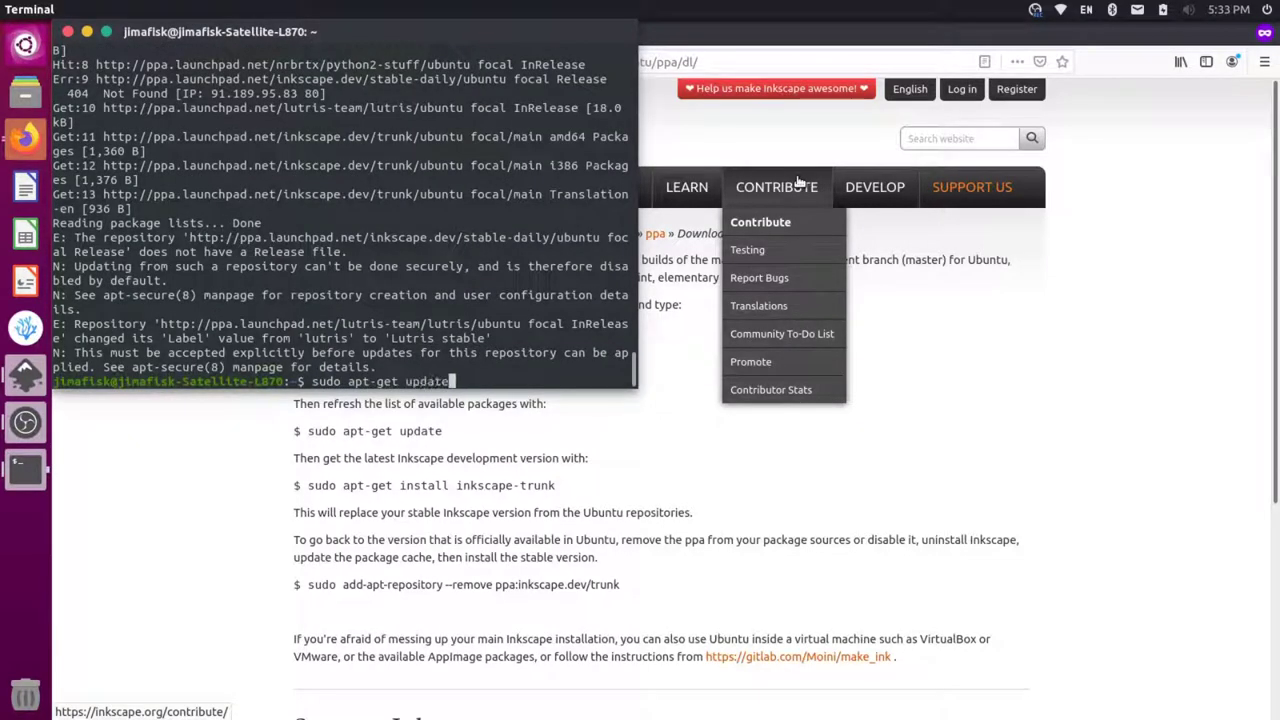
key("Return")
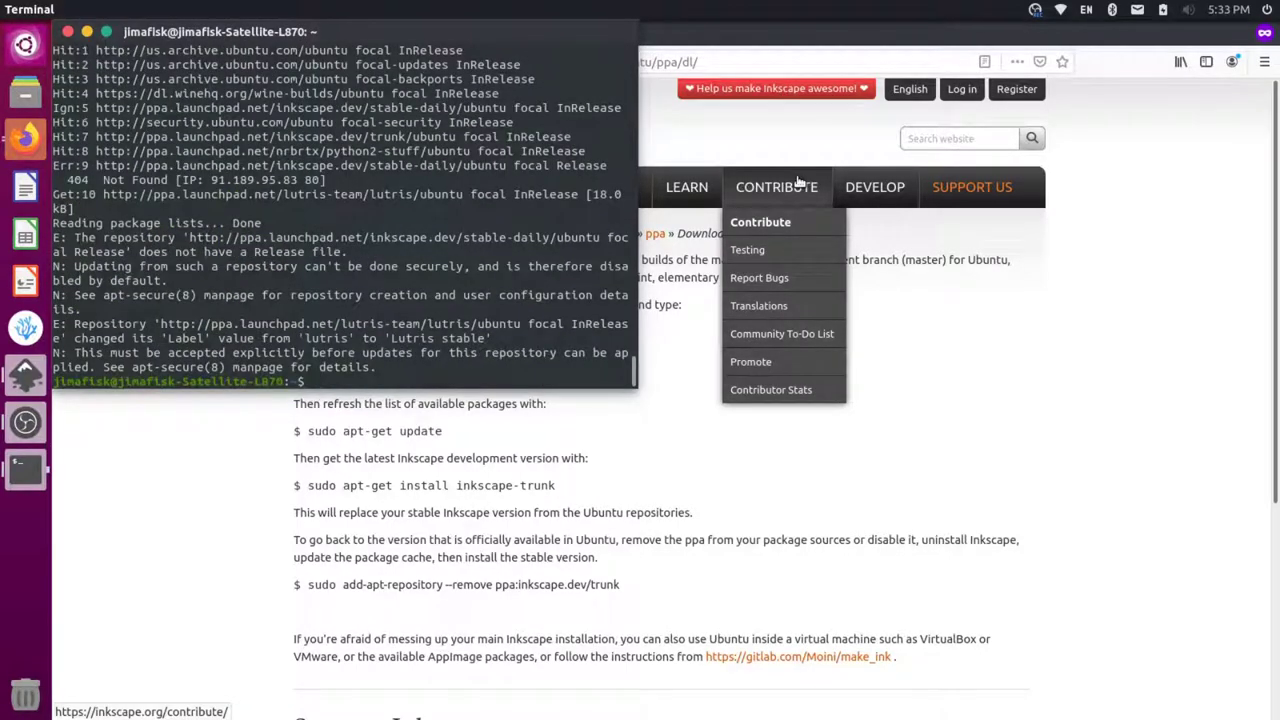
type("sudo apt-get install ")
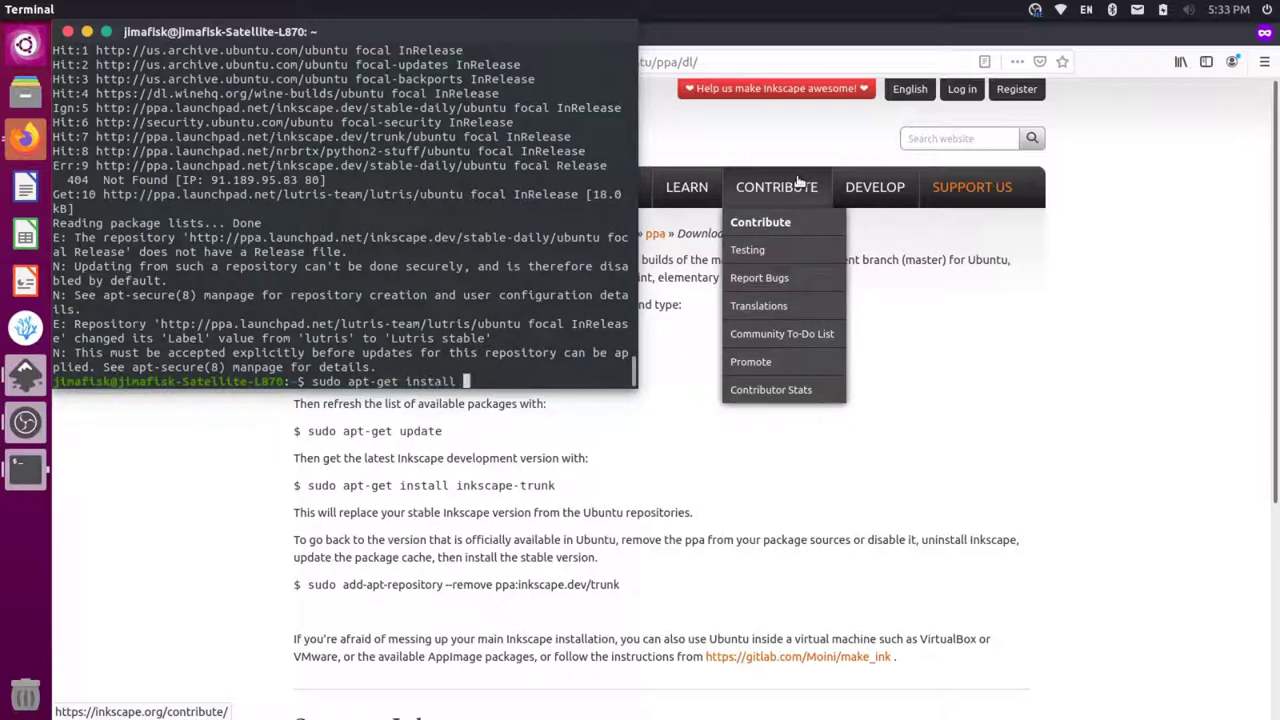
type("inkscape-trunk")
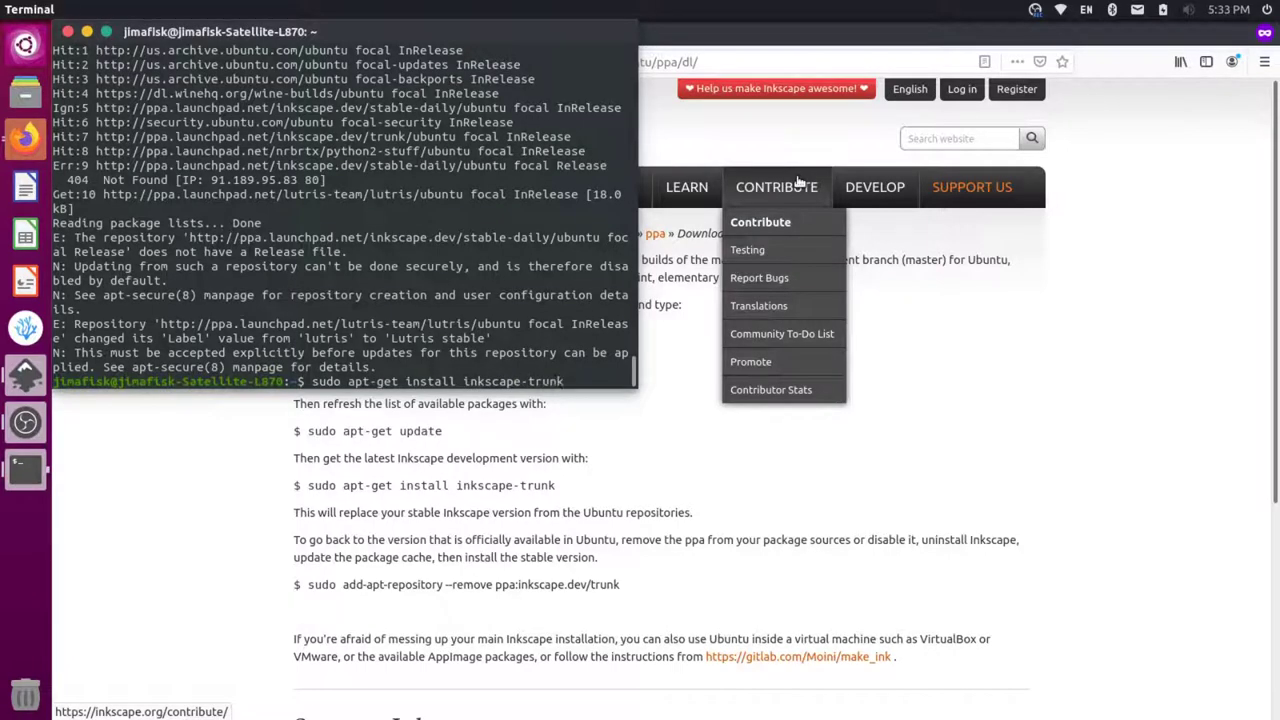
key("Return")
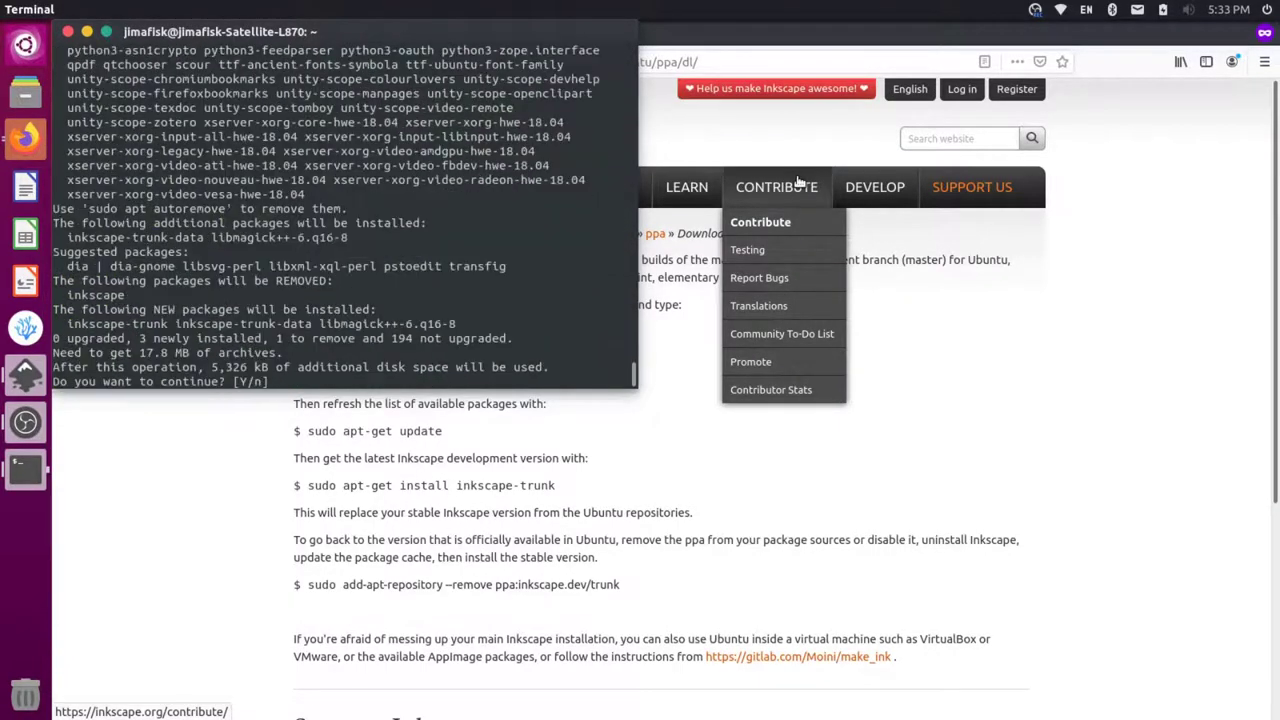
key("Return")
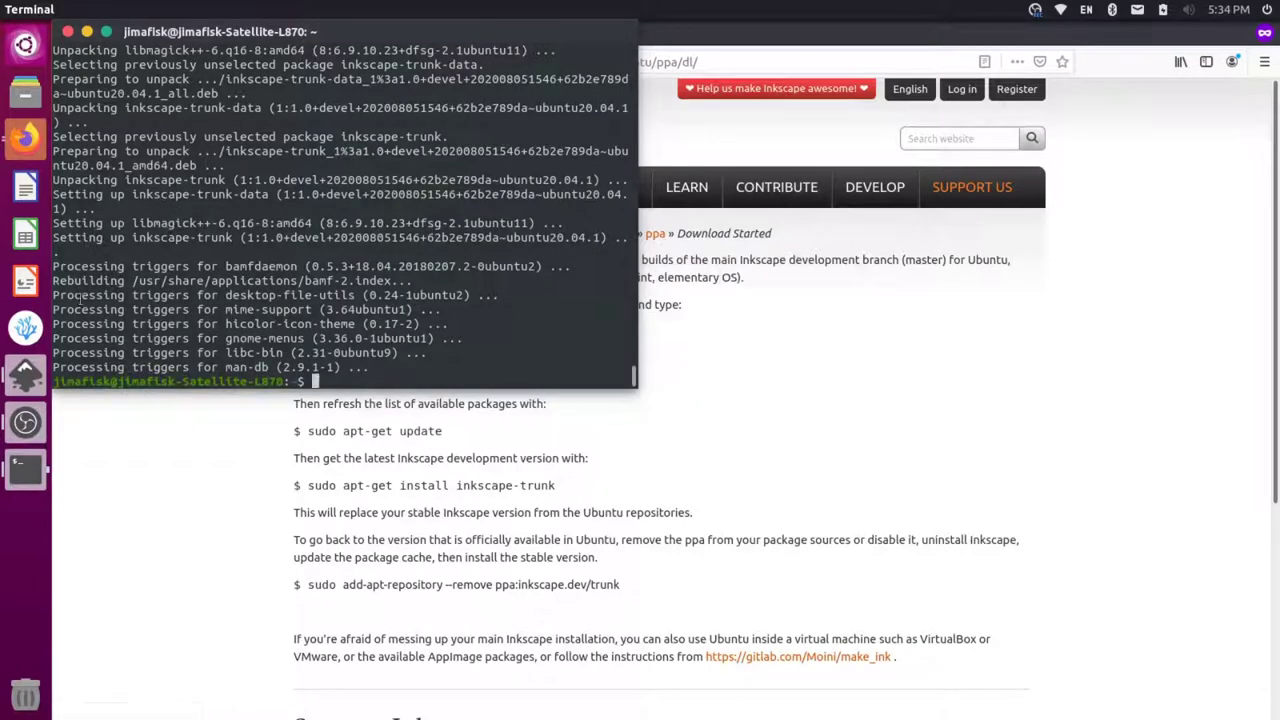
- Close the old Inkscape window and launch the newly installed Inkscape by searching 'ink'
left_click(30, 376)
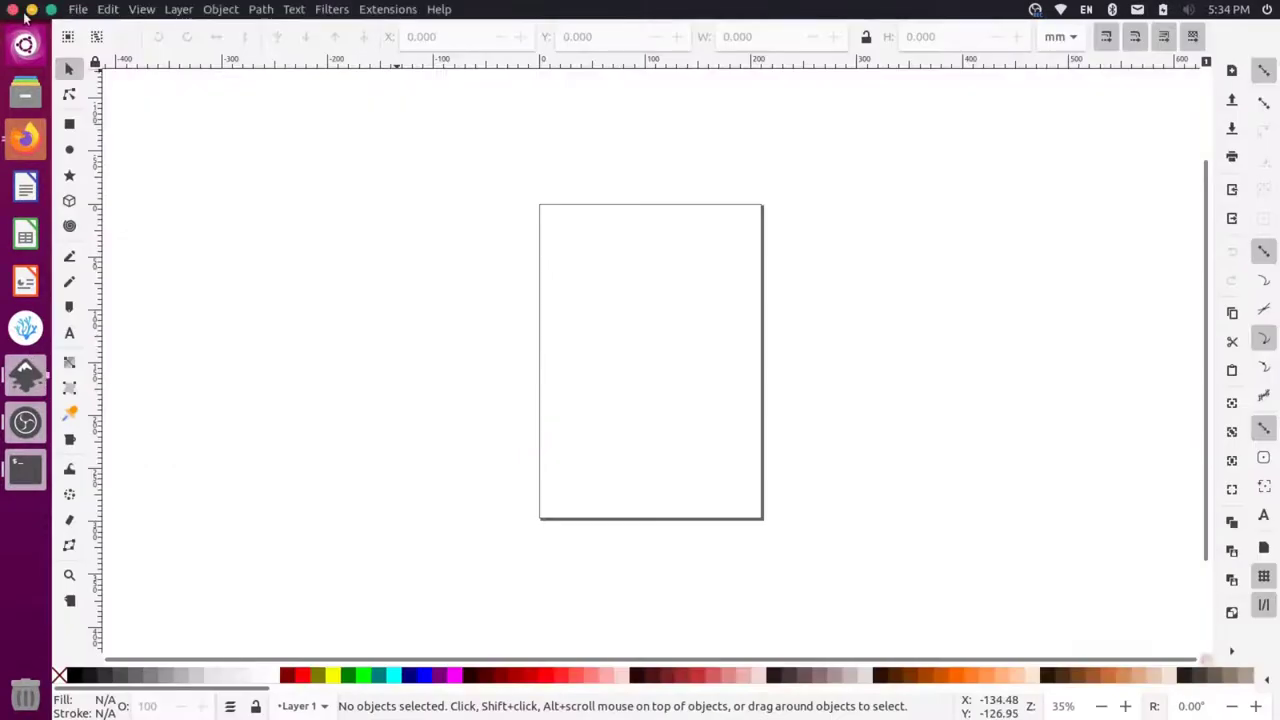
left_click(12, 10)
left_click(28, 46)
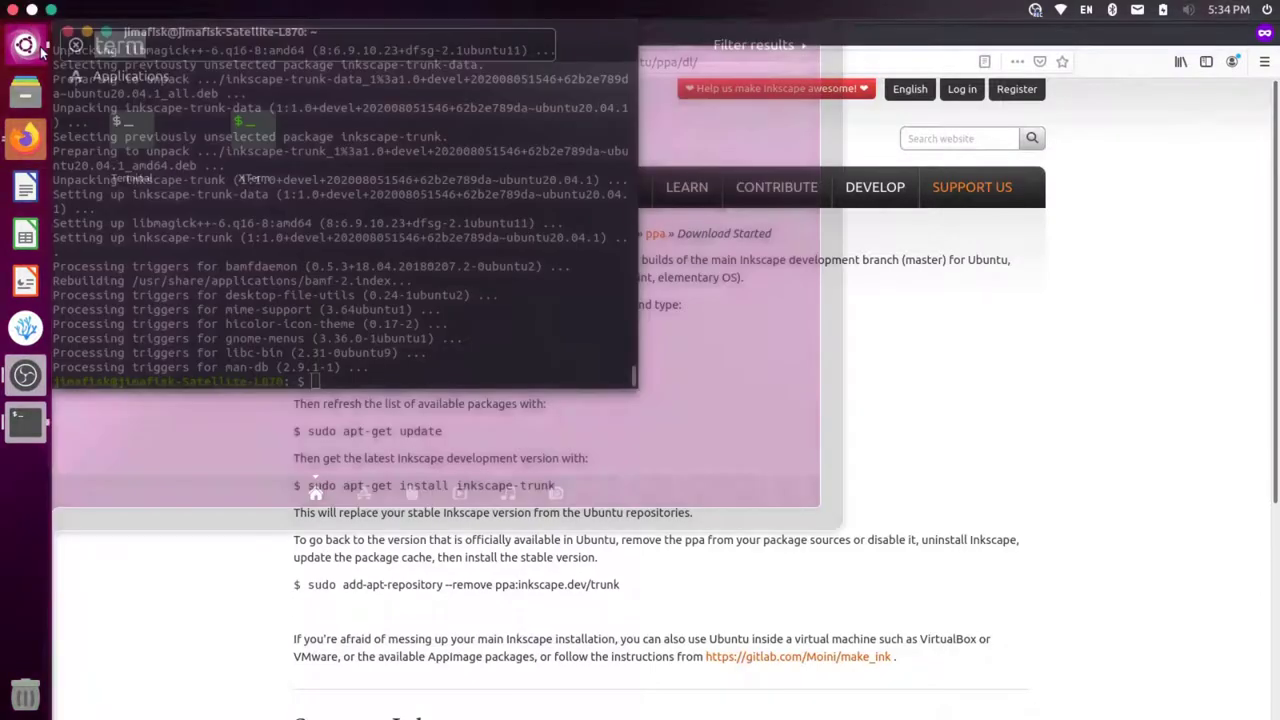
key("BackSpace")
type("ink")
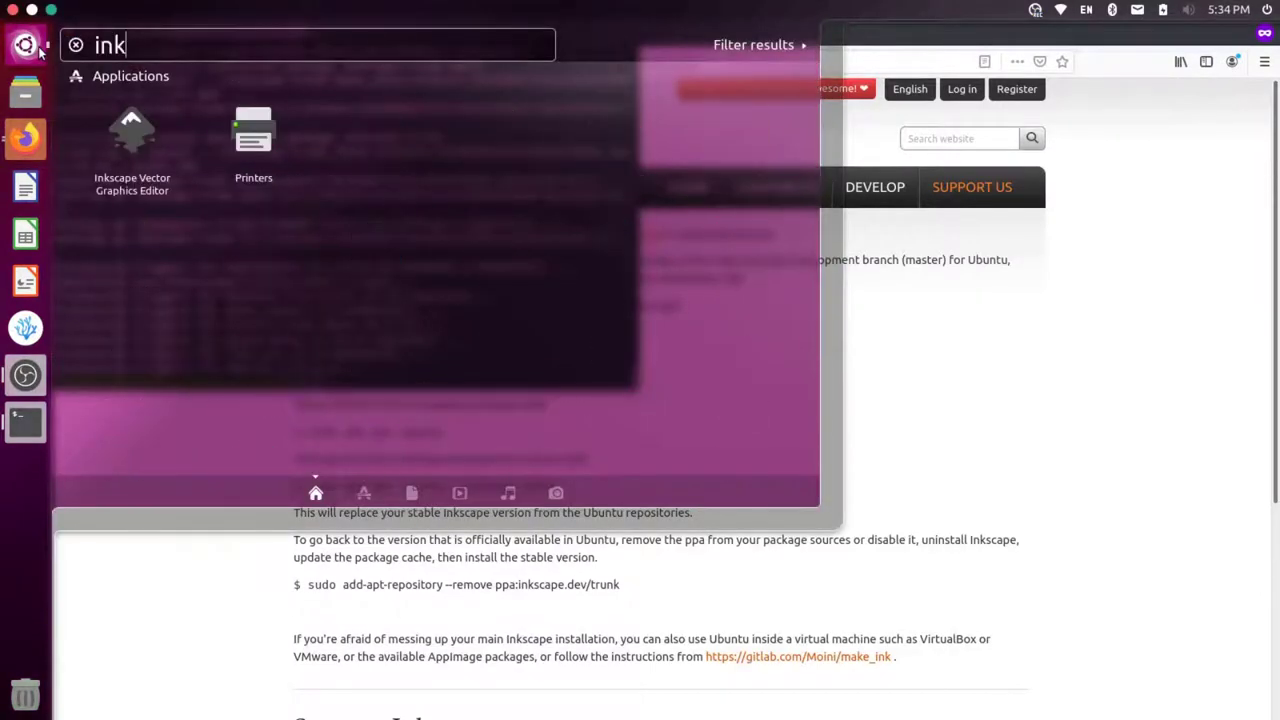
key("Return")
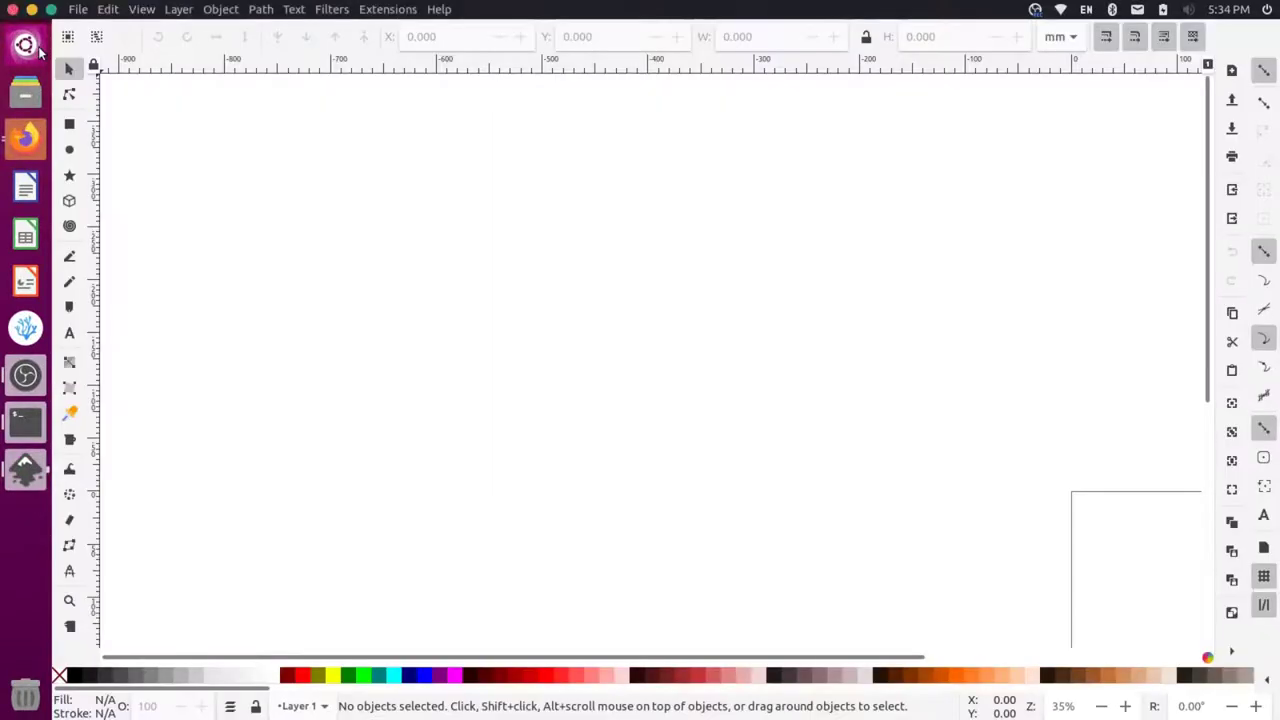
- In About Inkscape, browse the Authors, Translators and License pages, confirm version 1.1-dev, then close the dialog
left_click(436, 10)
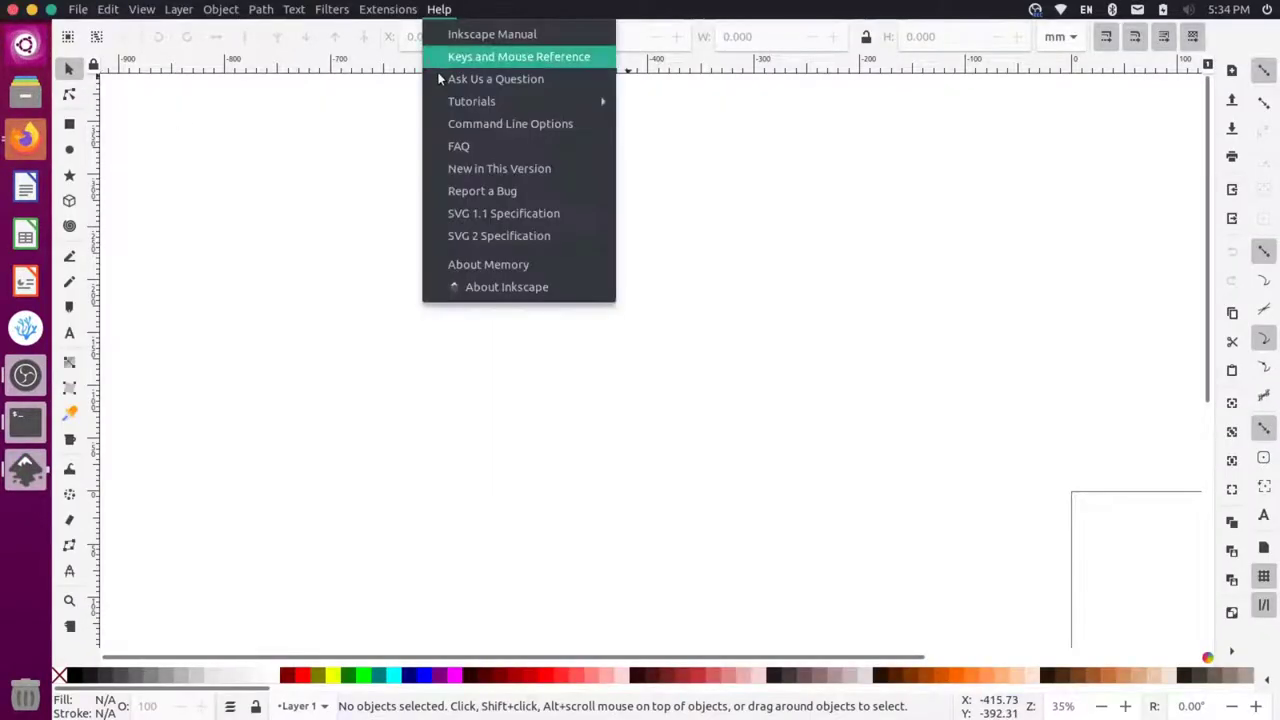
left_click(508, 289)
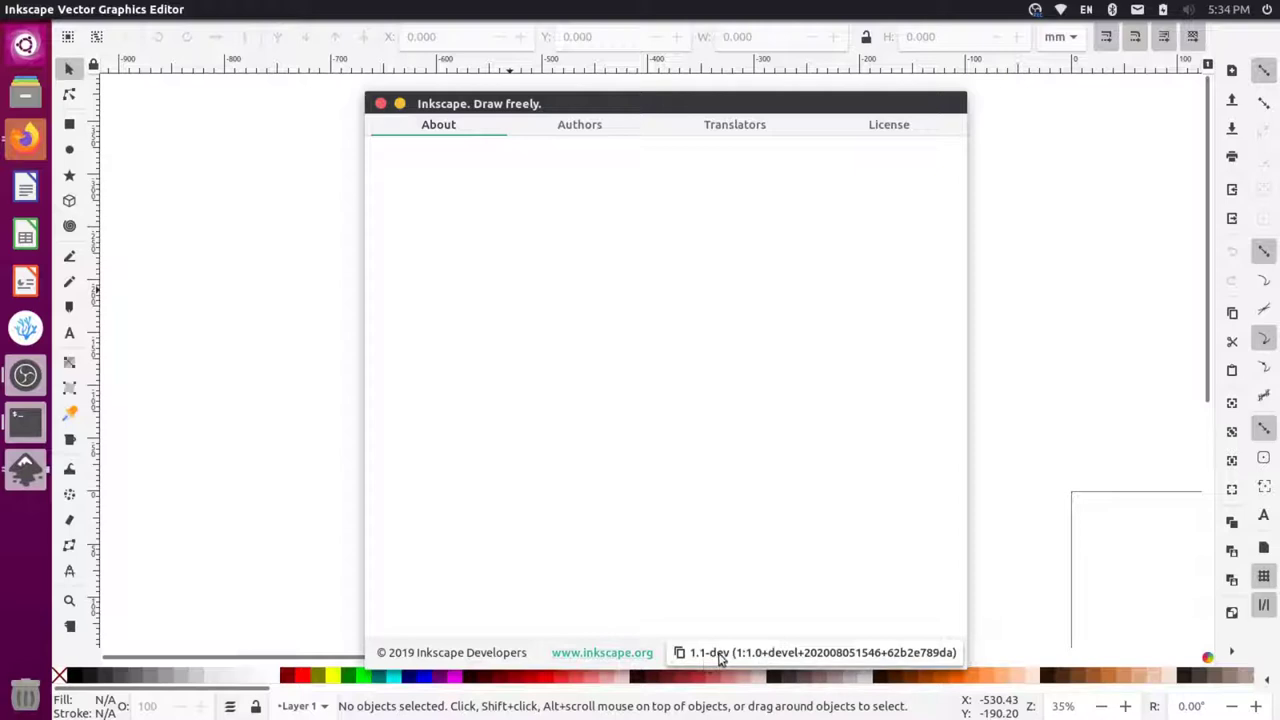
left_click(600, 128)
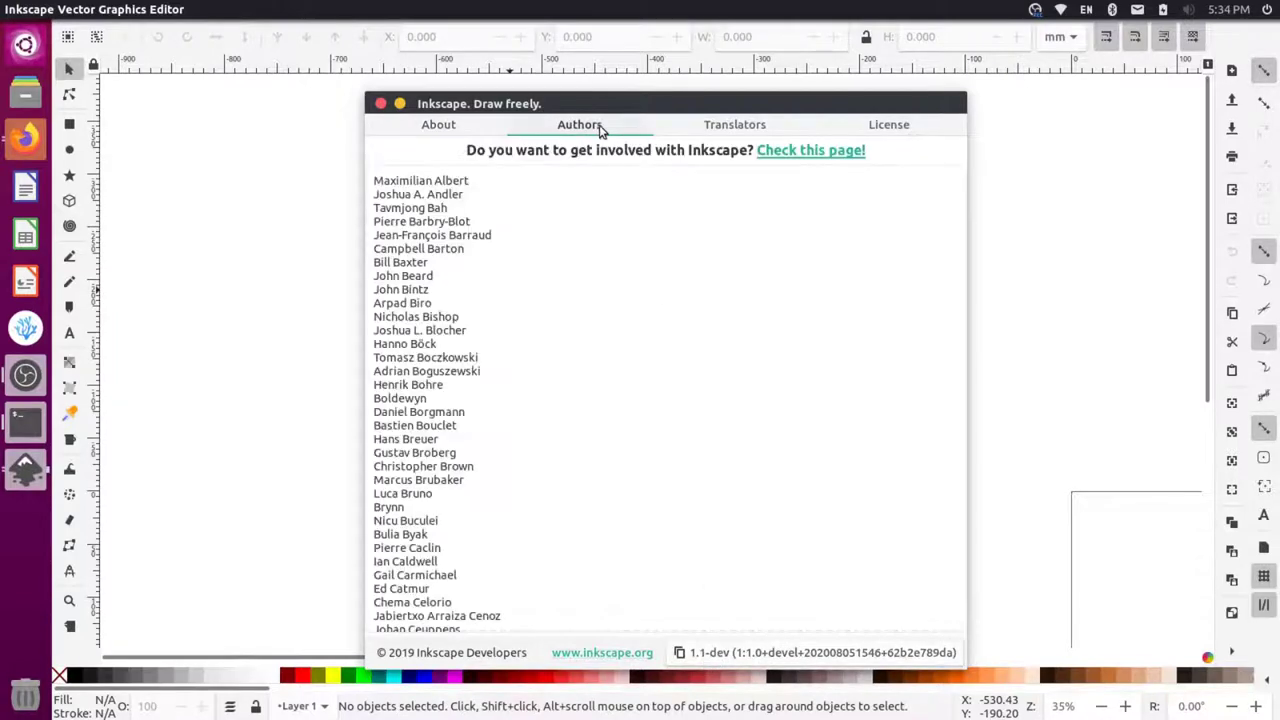
left_click(710, 136)
left_click(870, 132)
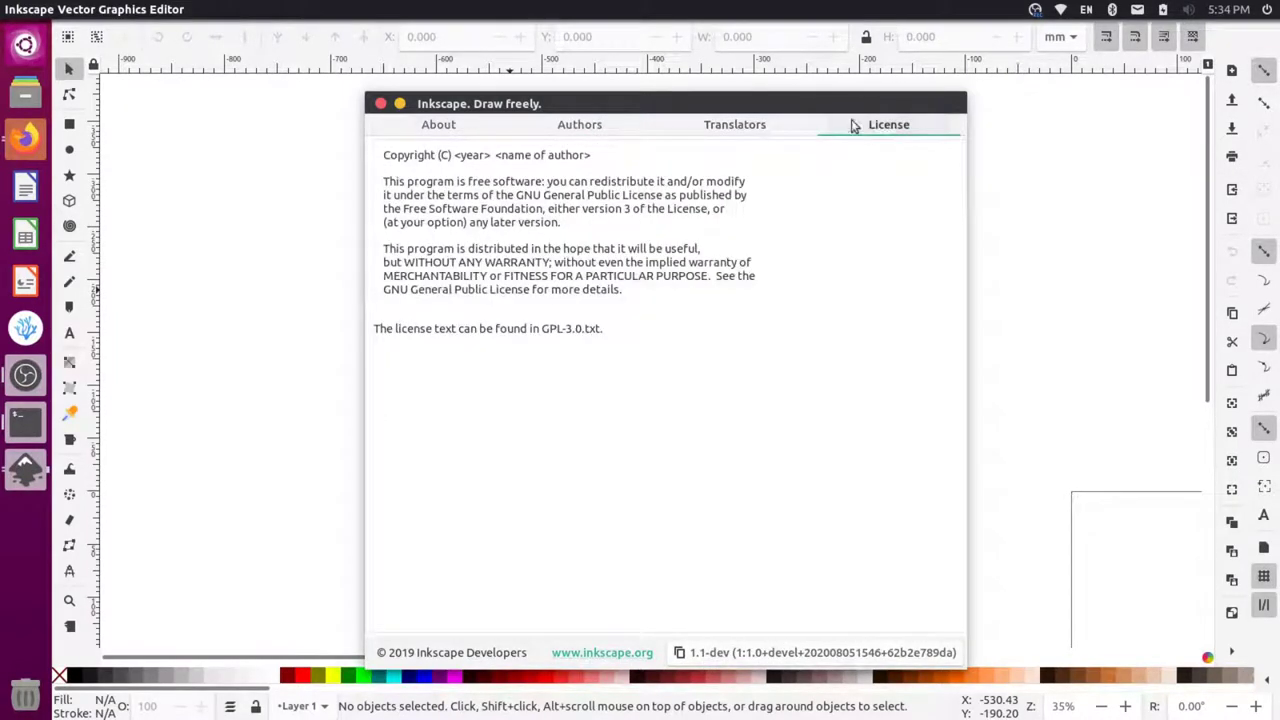
left_click(456, 135)
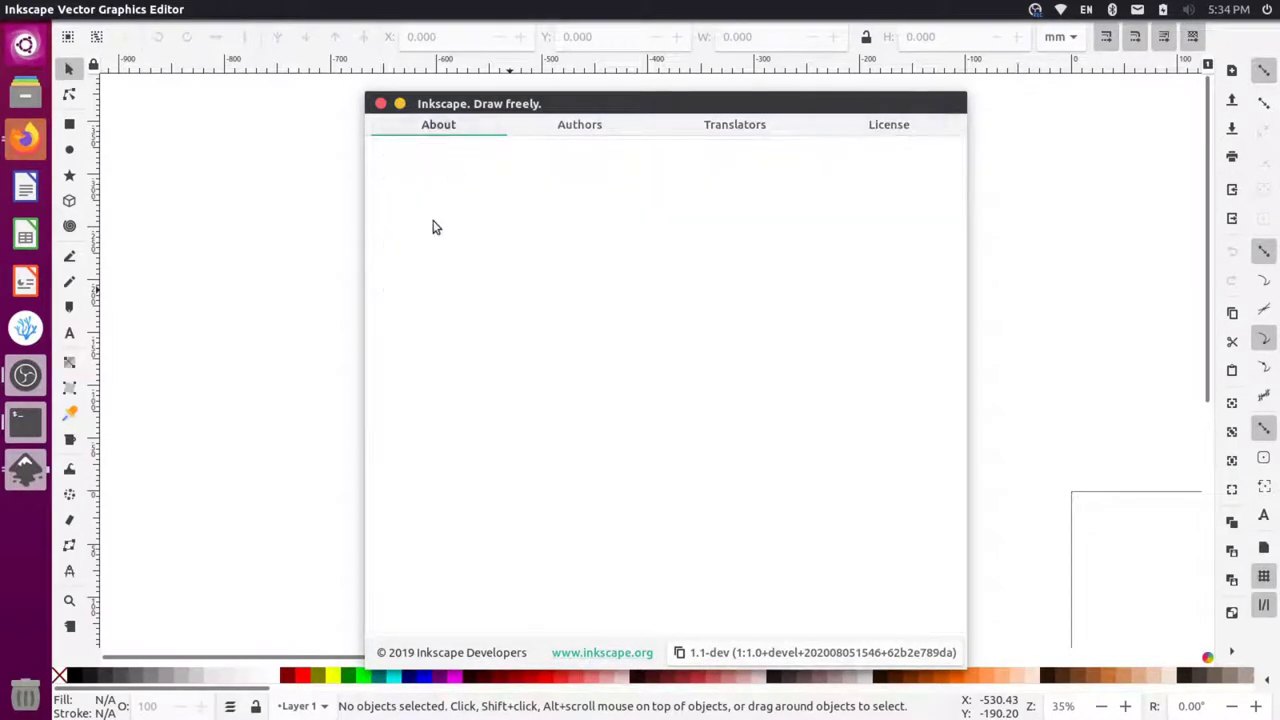
left_click(380, 105)
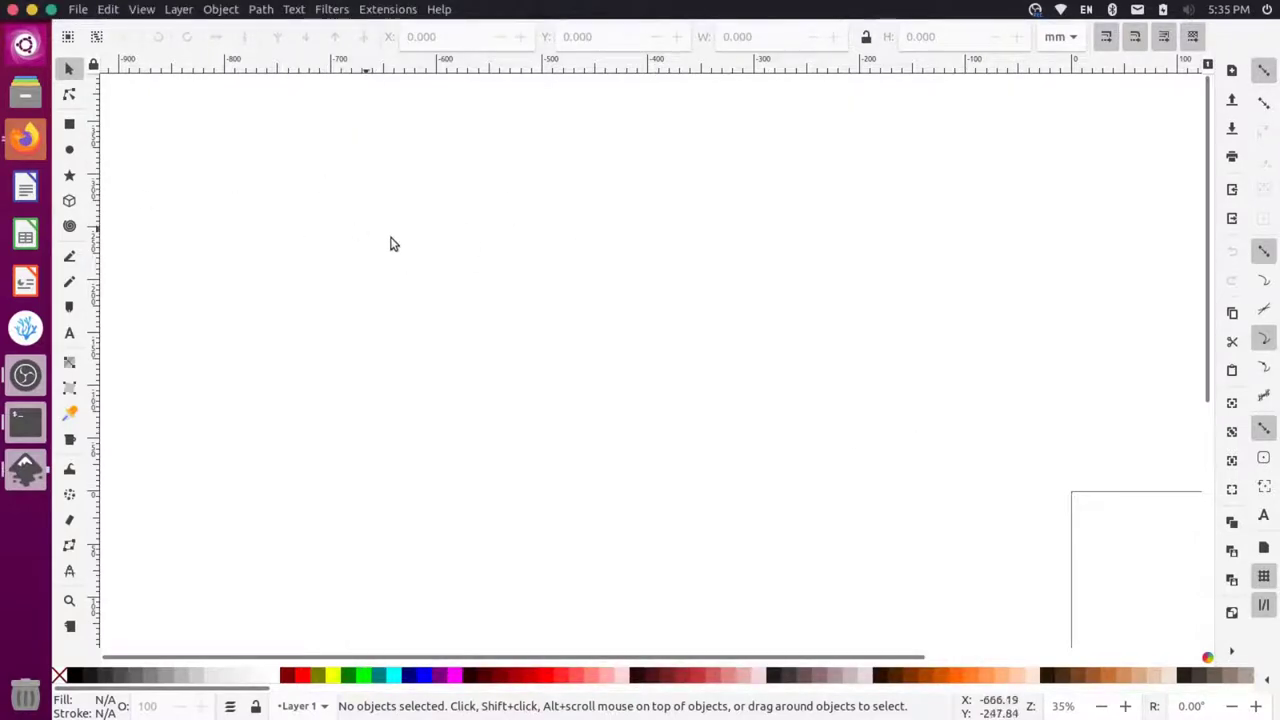
- Copy the 'sudo add-apt-repository --remove ppa:inkscape.dev/trunk' command from the Firefox instructions page
key("alt+Tab")
key("alt+Tab")
key("alt+Tab")
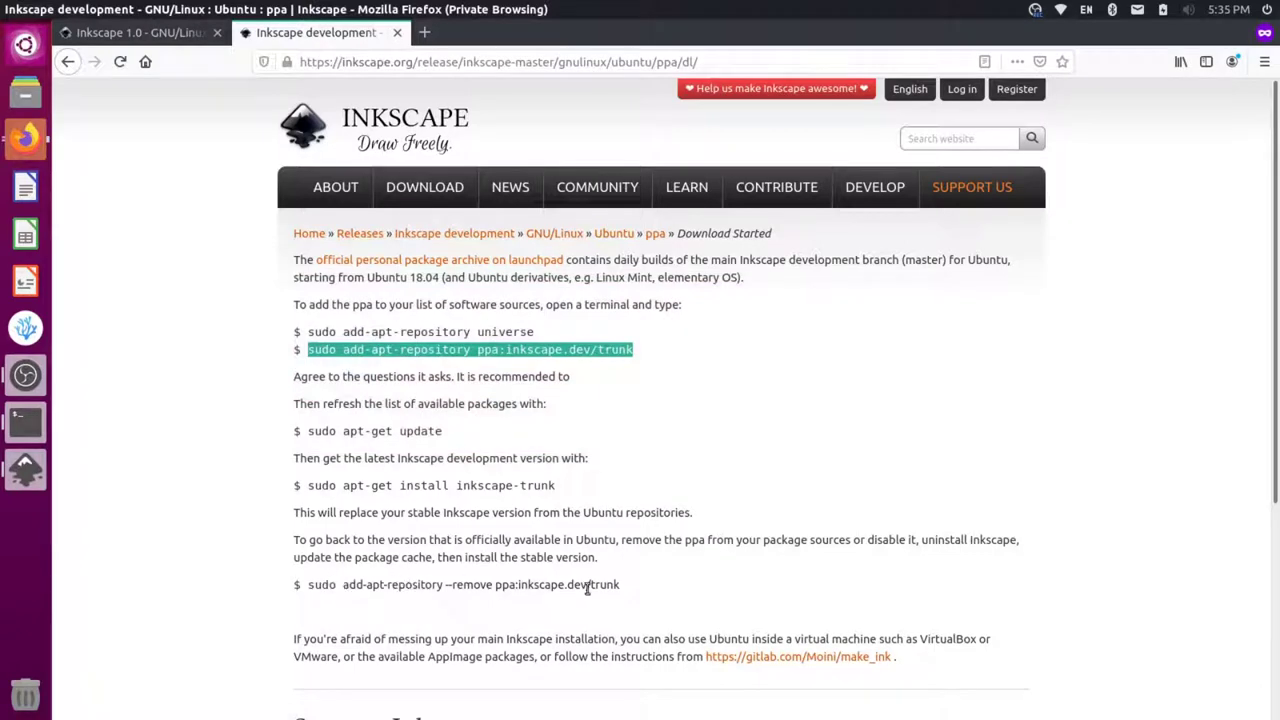
left_click_drag(630, 590, 307, 583)
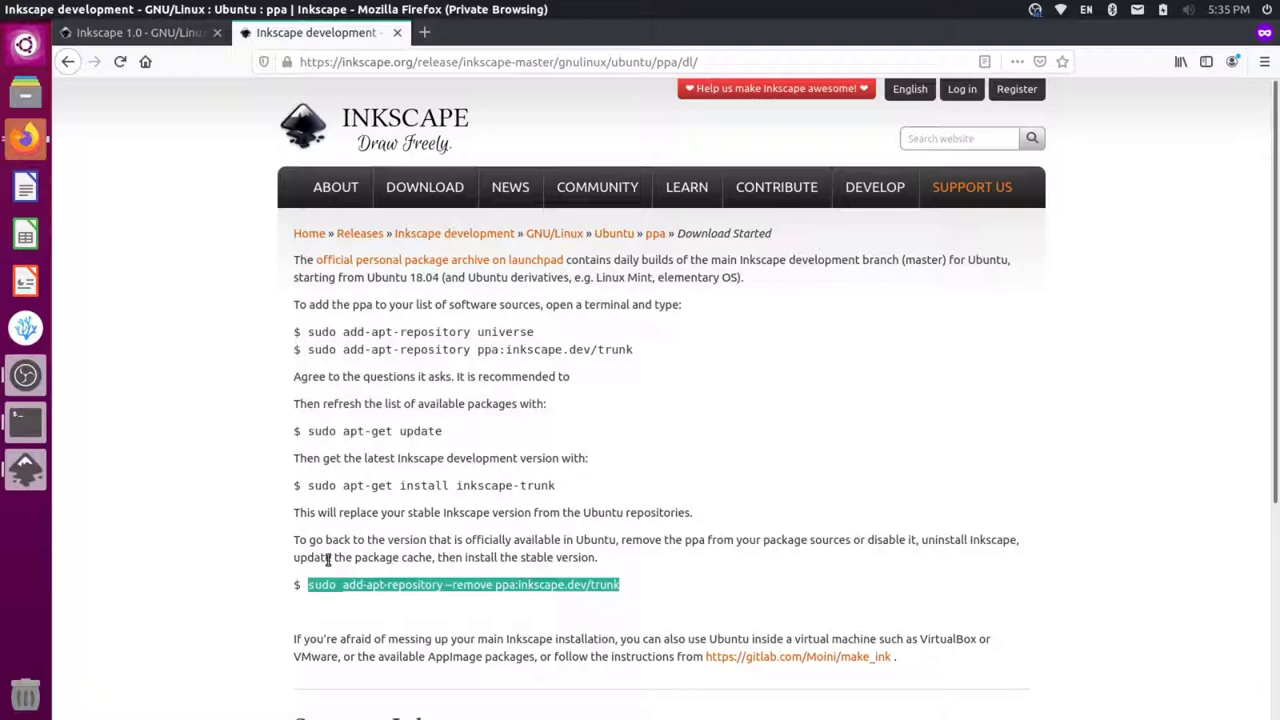
key("alt+Tab")
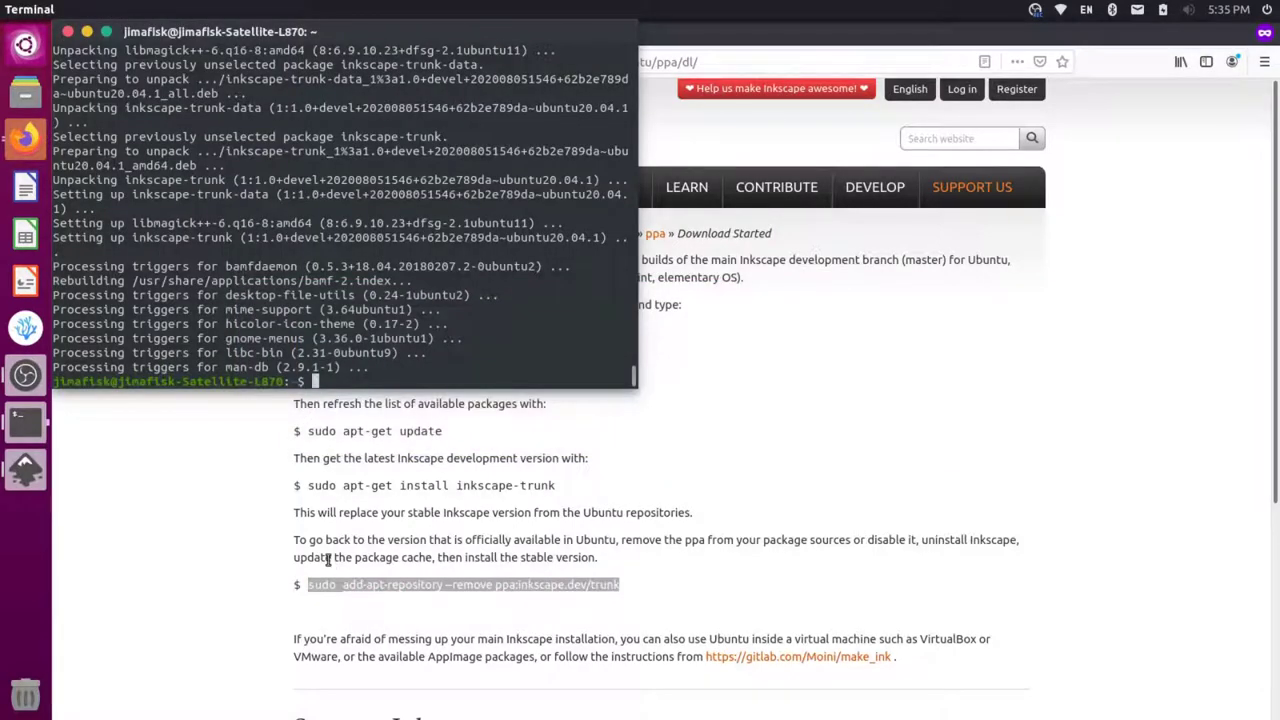
- Paste and run the remove-PPA command, confirm the trunk PPA removal, and clear the screen
type("sudo add-apt-repository --remove ppa:inkscape.dev/trunk")
key("Return")
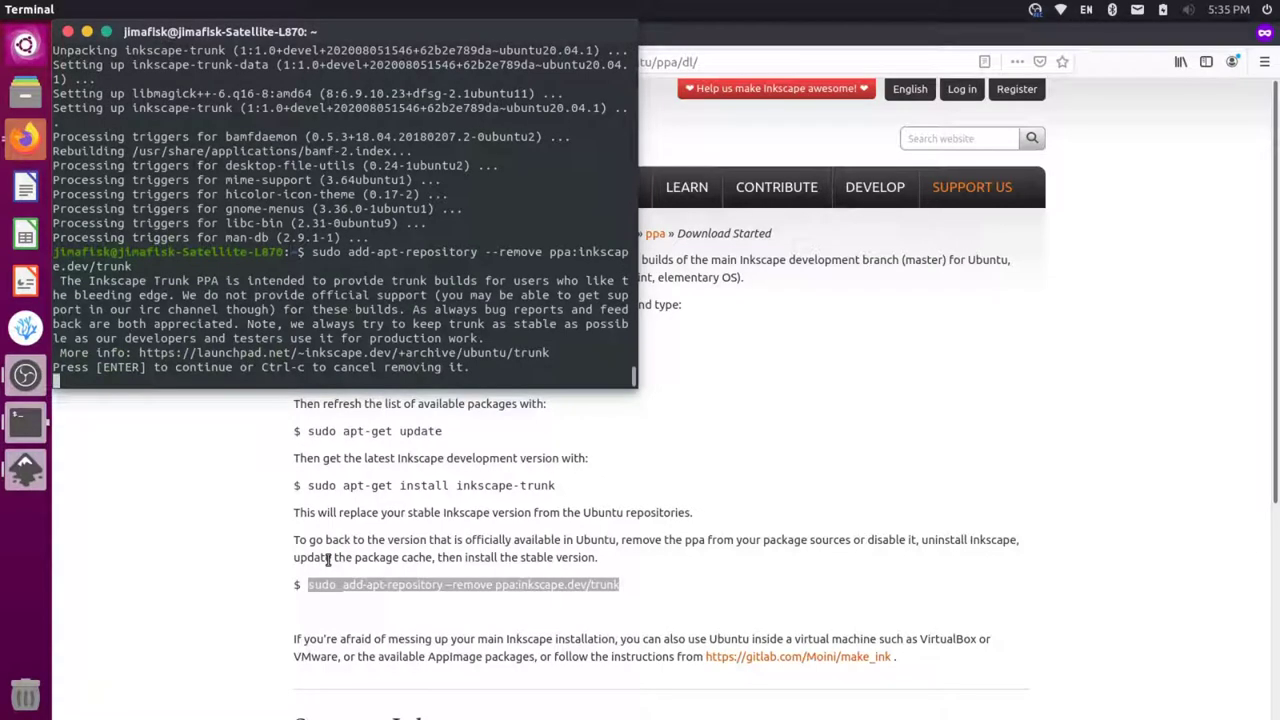
key("Return")
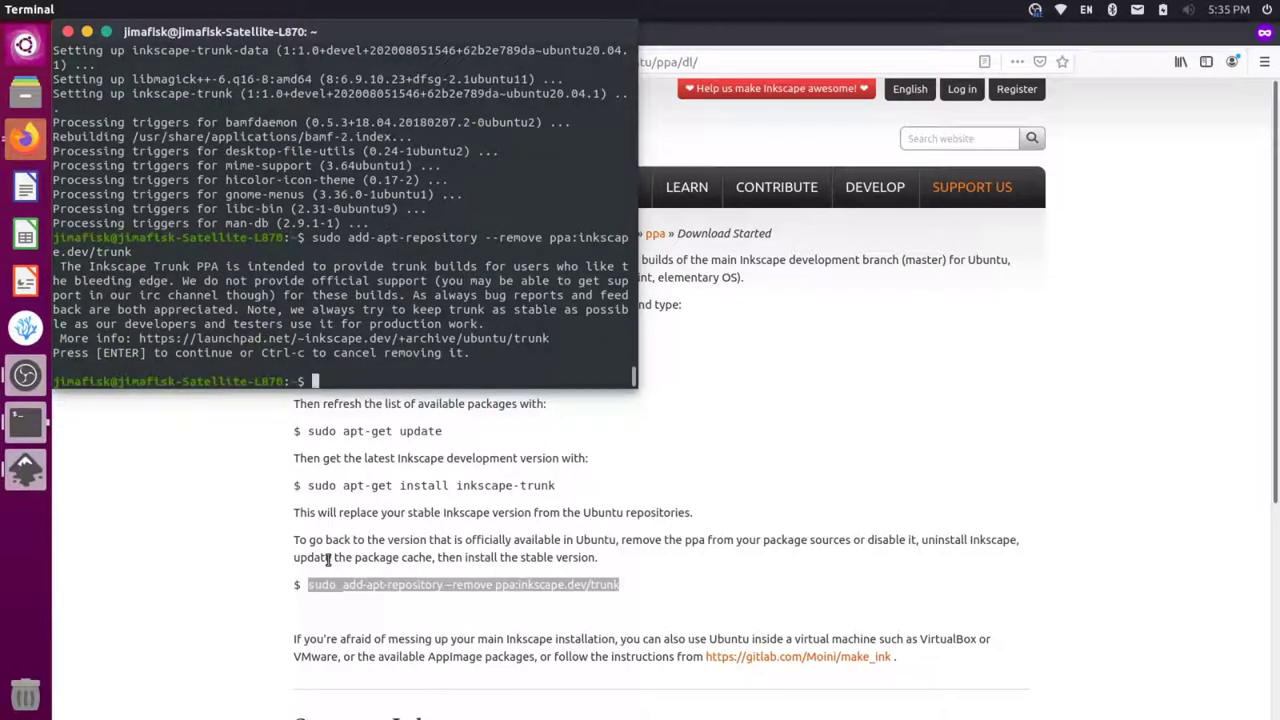
key("ctrl+l")
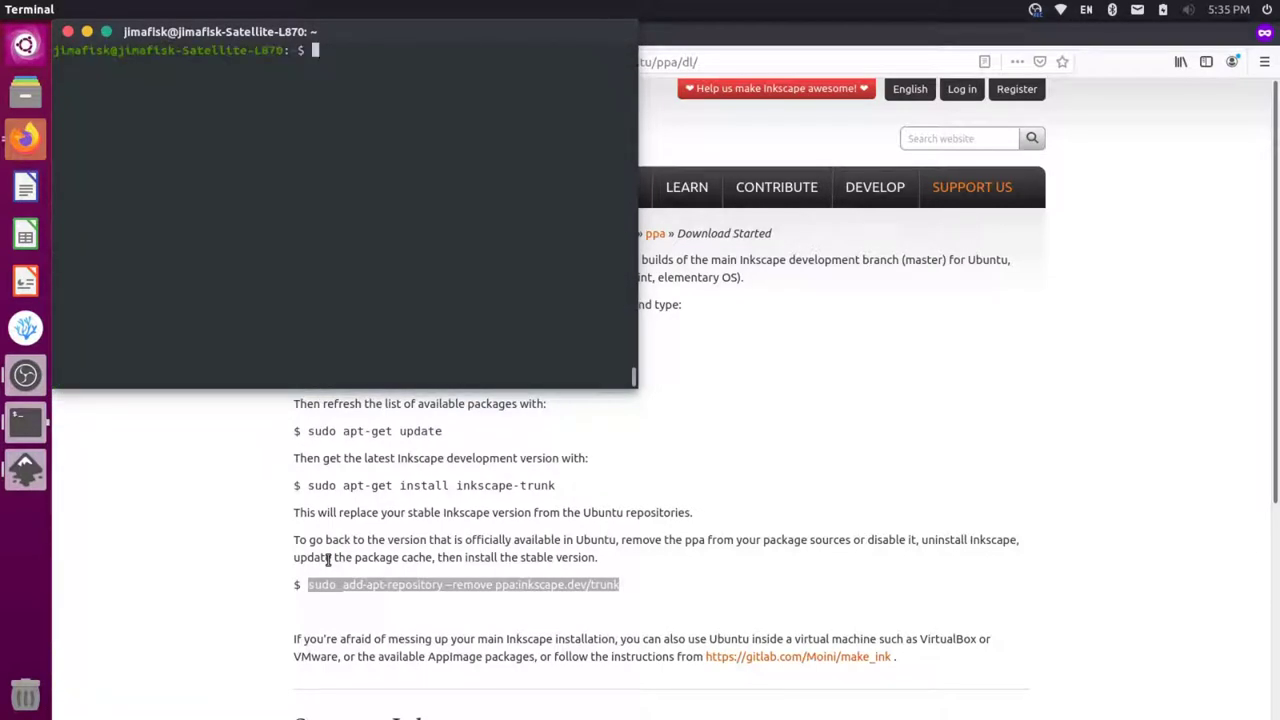
- Run sudo apt-get update, then install stable inkscape and answer y to continue
type("sudo apt-get update")
key("Return")
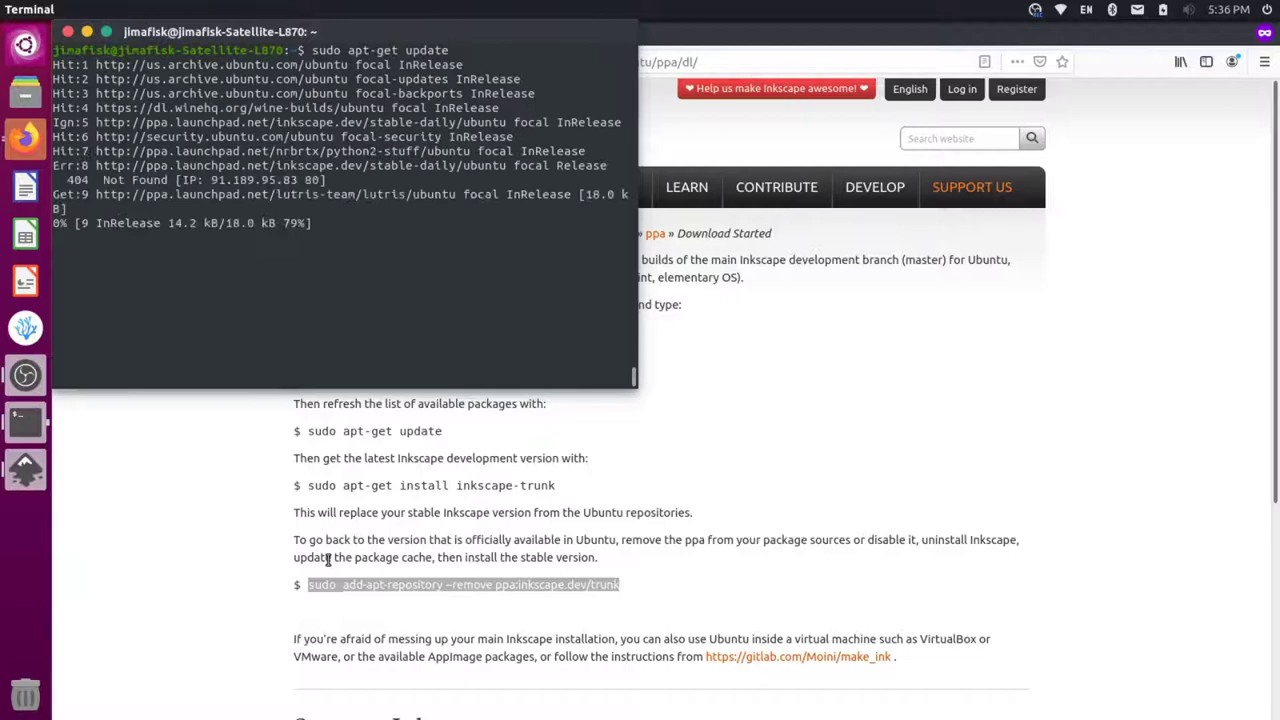
type("sudo a")
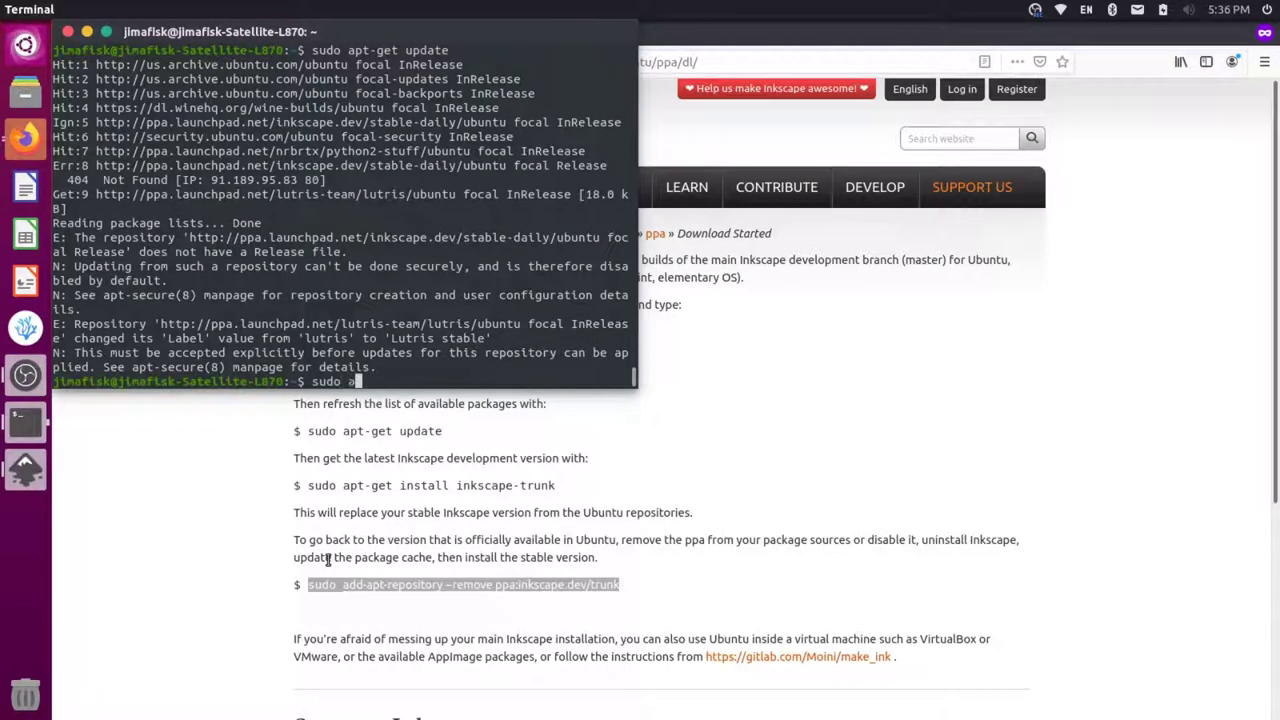
type("pt-get install inkscape")
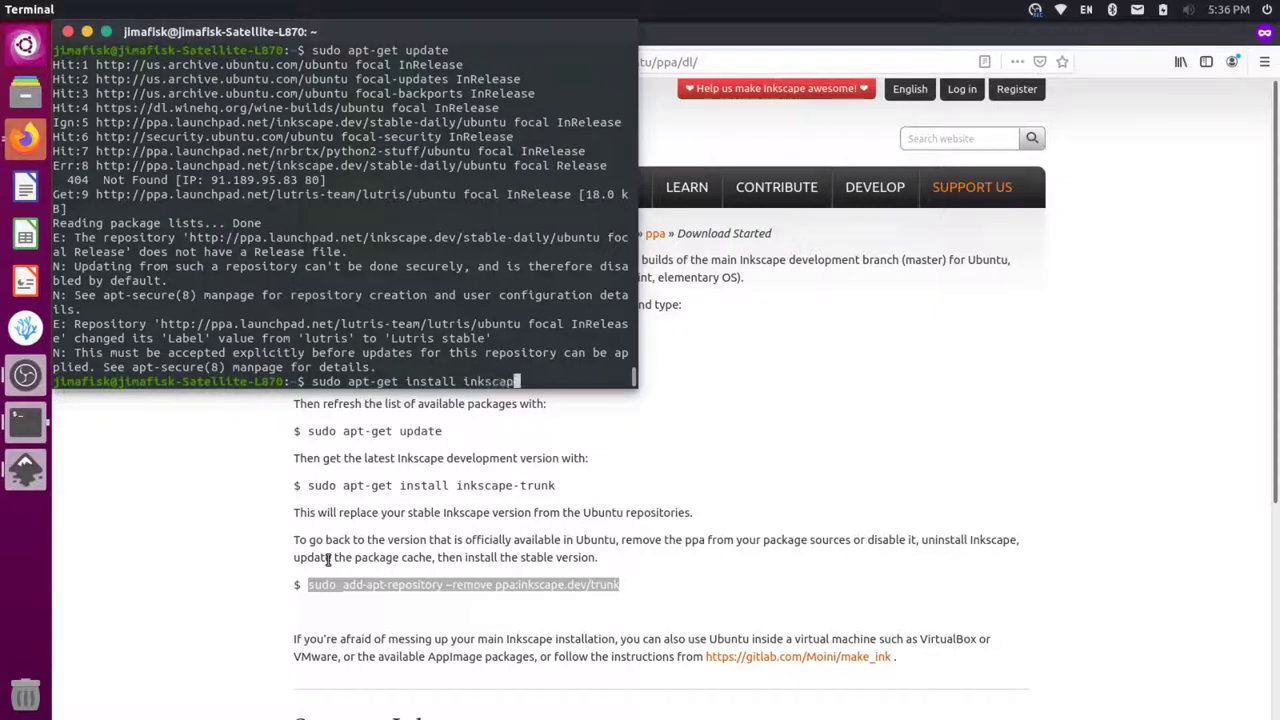
key("Return")
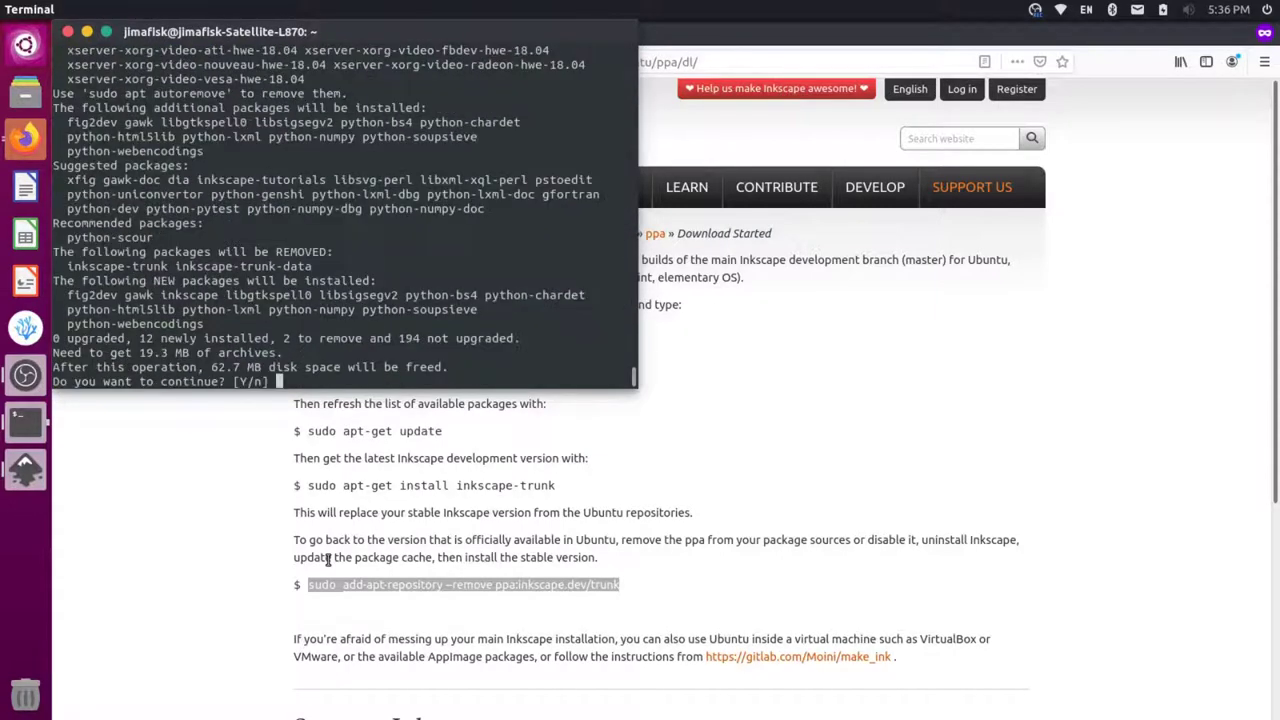
type("y")
key("Return")
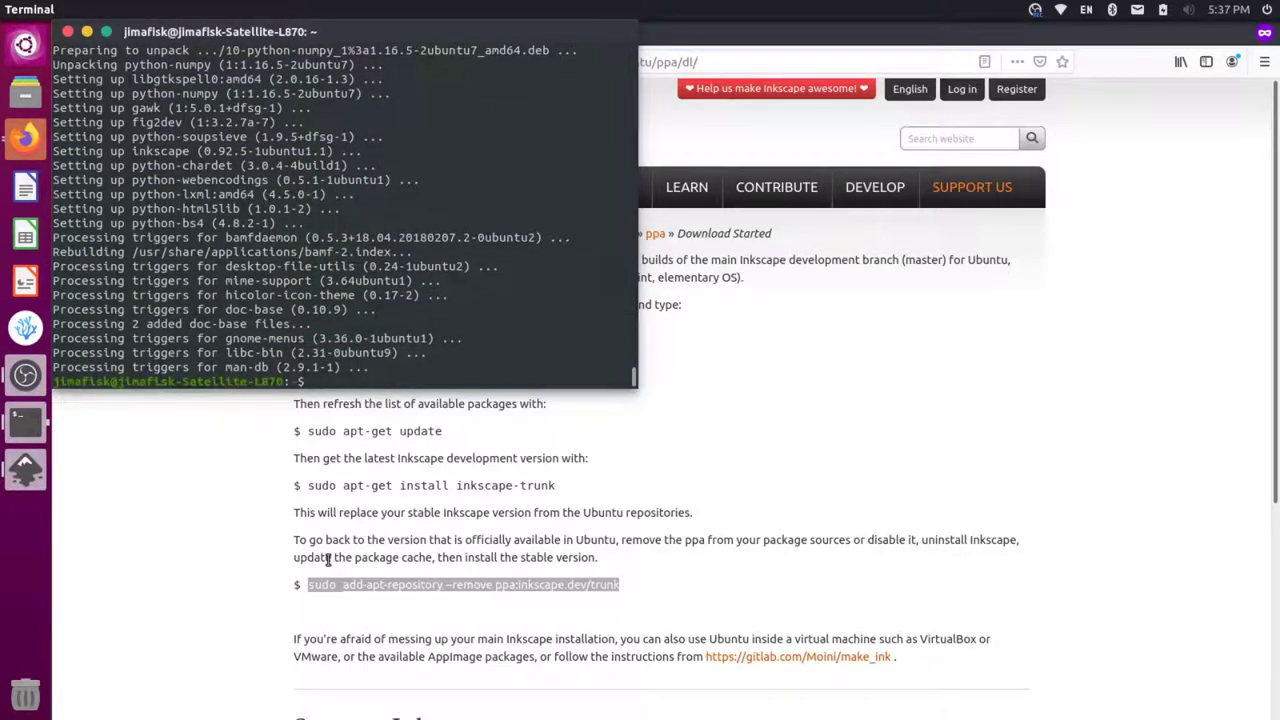
- Relaunch Inkscape via the 'ink' search and open About Inkscape, showing version 0.92.5
left_click(28, 478)
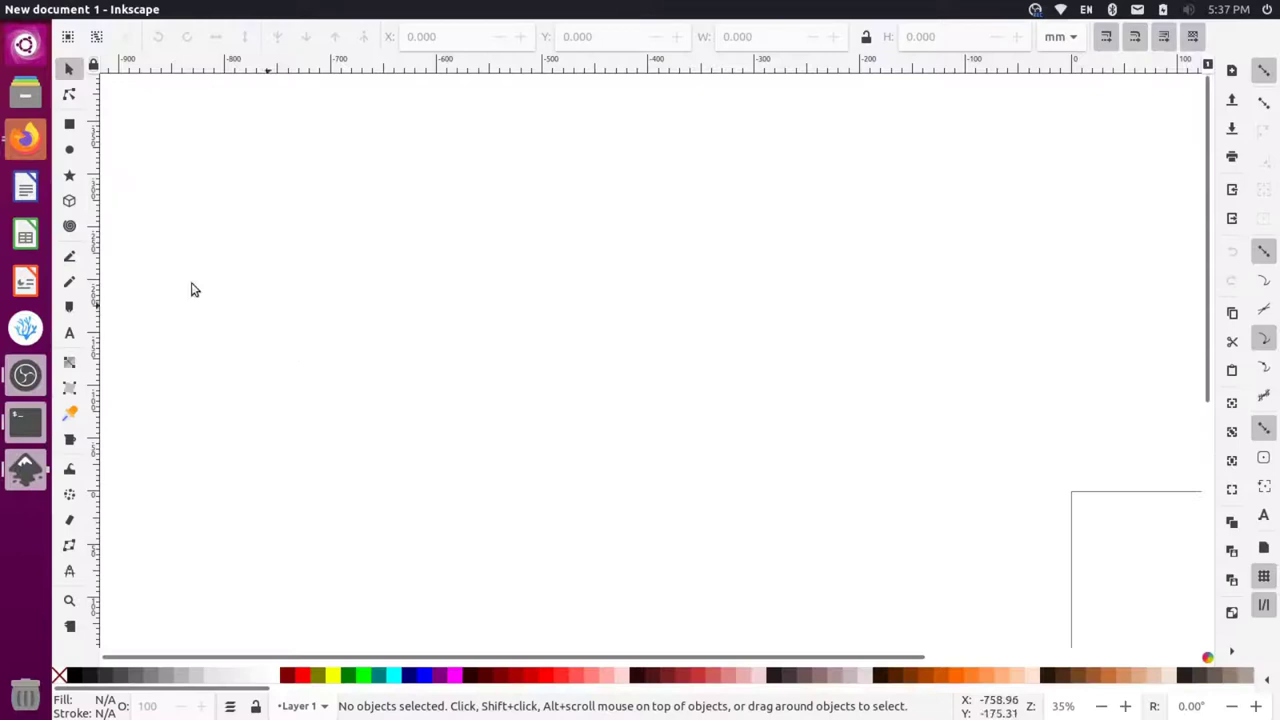
left_click(17, 9)
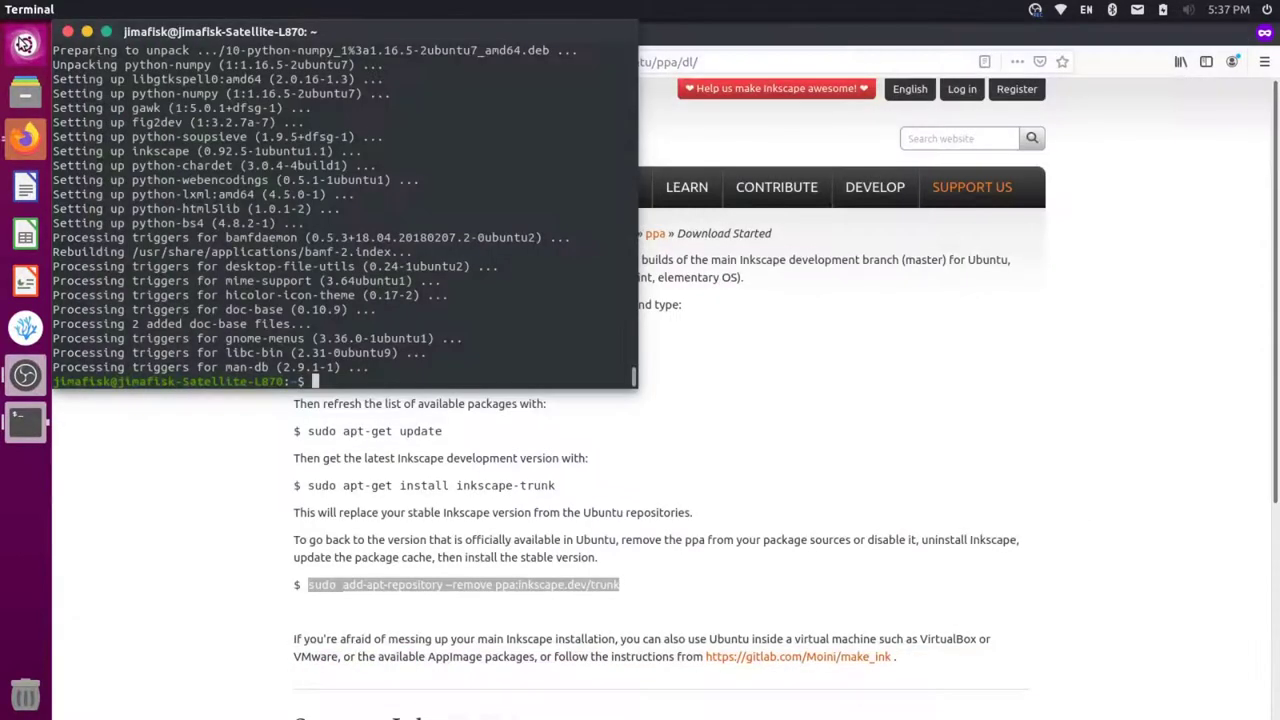
left_click(25, 44)
type("ink")
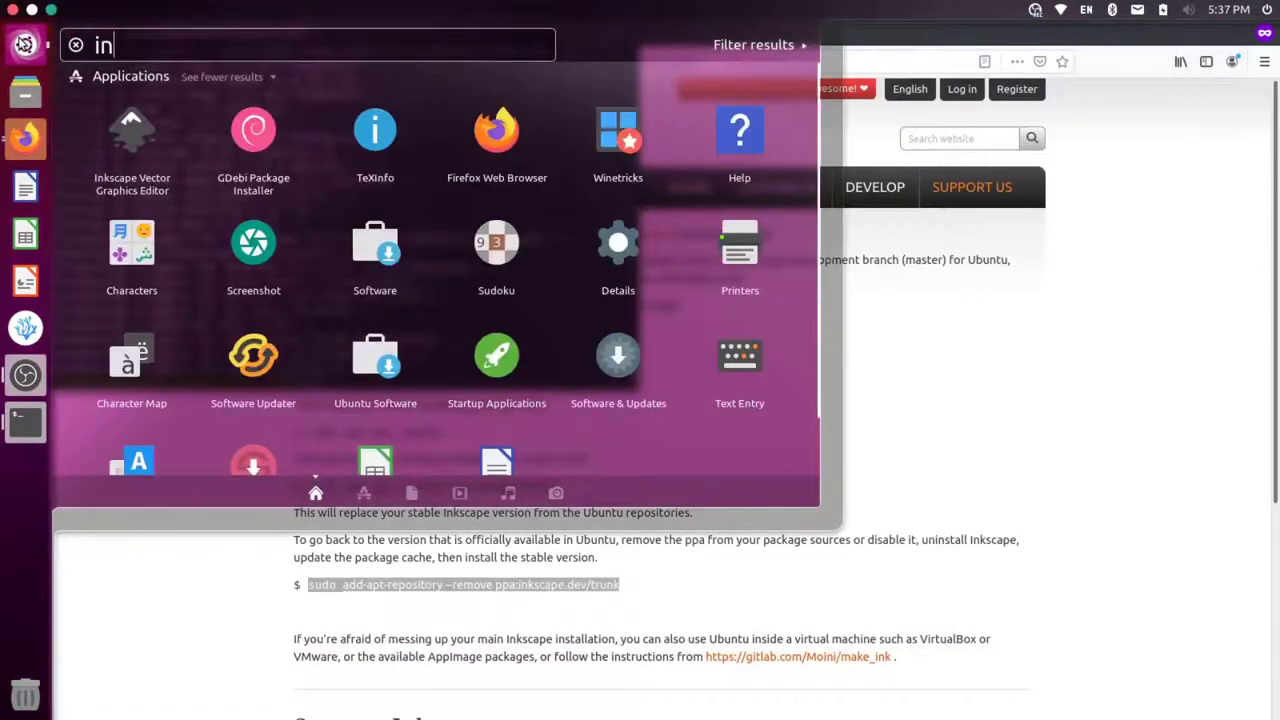
left_click(132, 137)
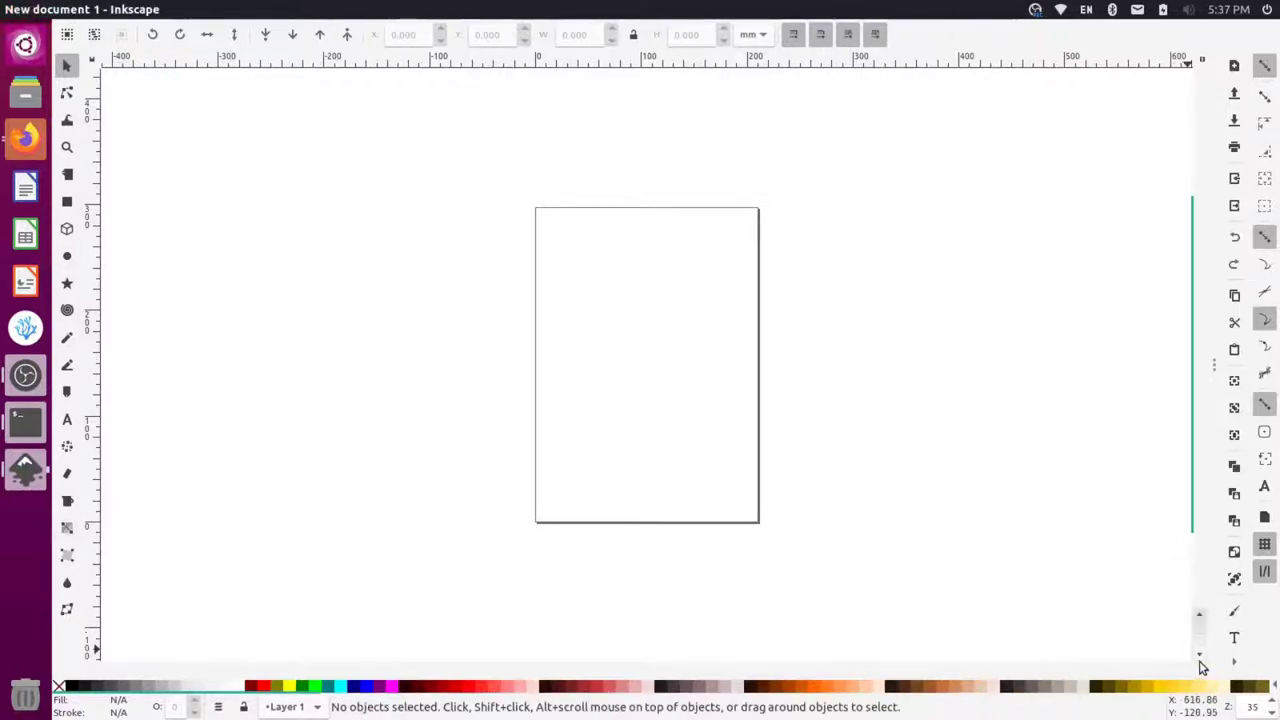
left_click(438, 10)
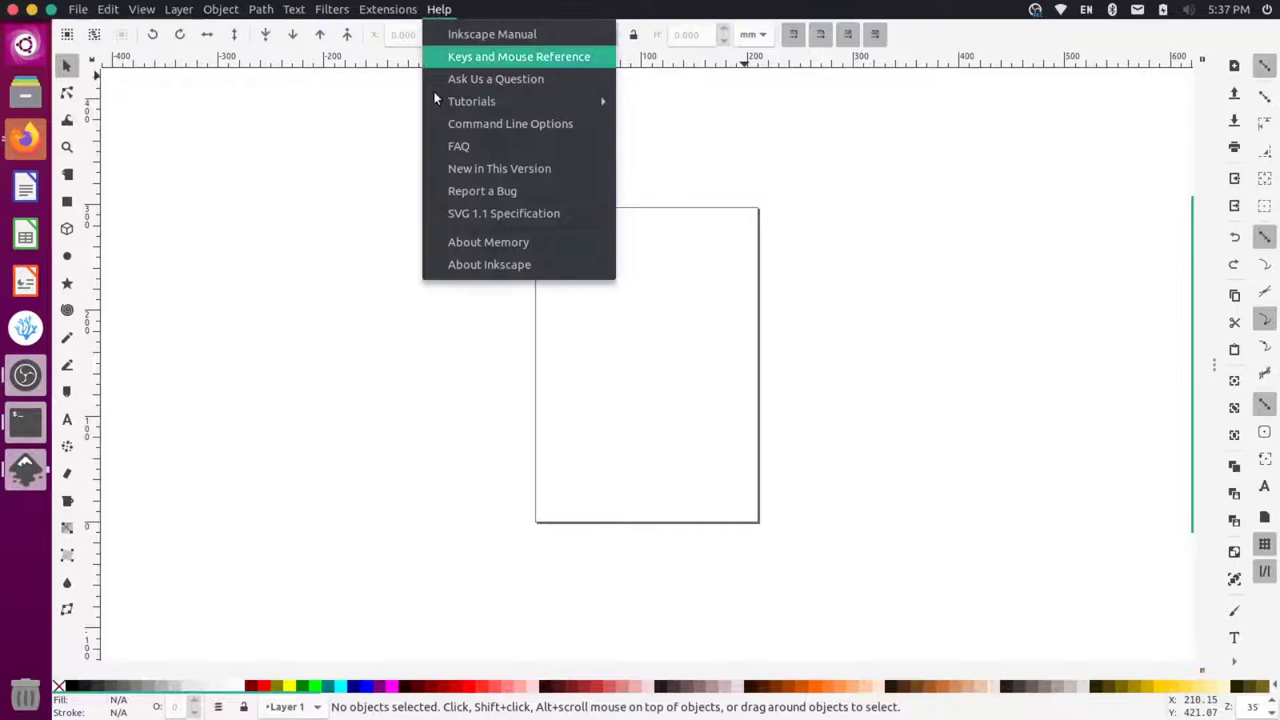
left_click(489, 265)
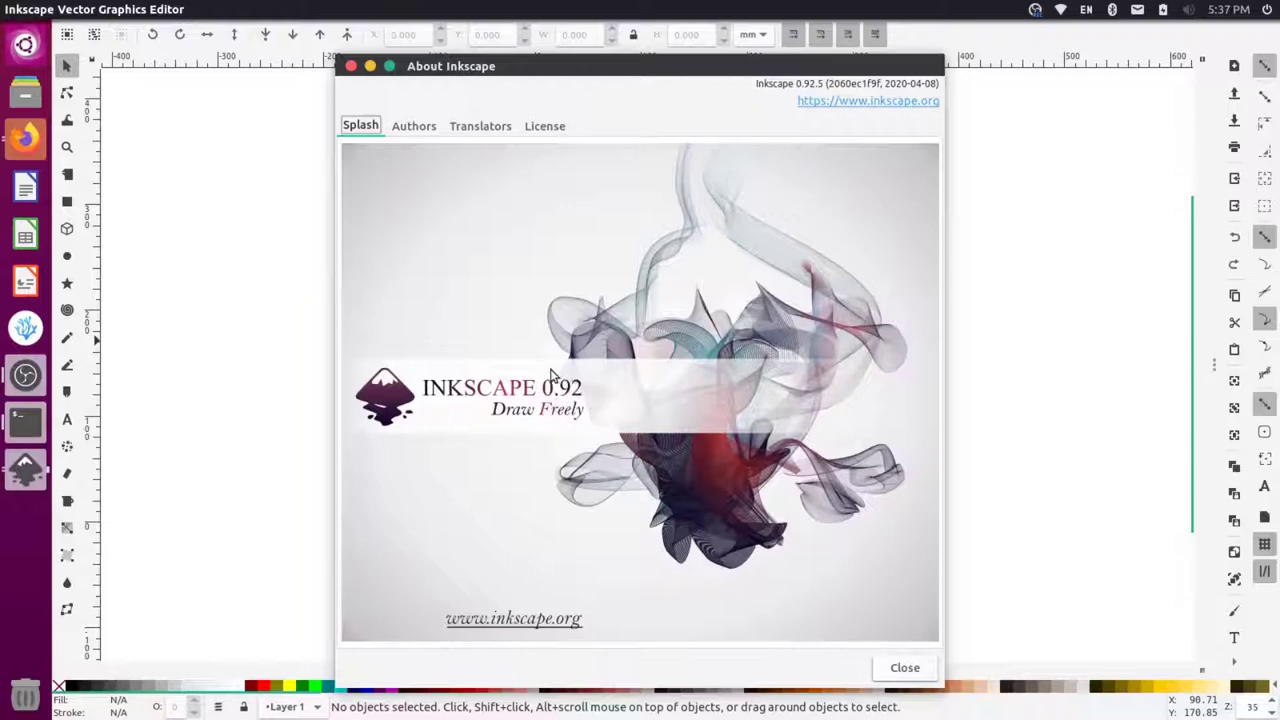
- In Firefox's Inkscape 1.0 tab, copy the add stable repository command
key("alt+Tab")
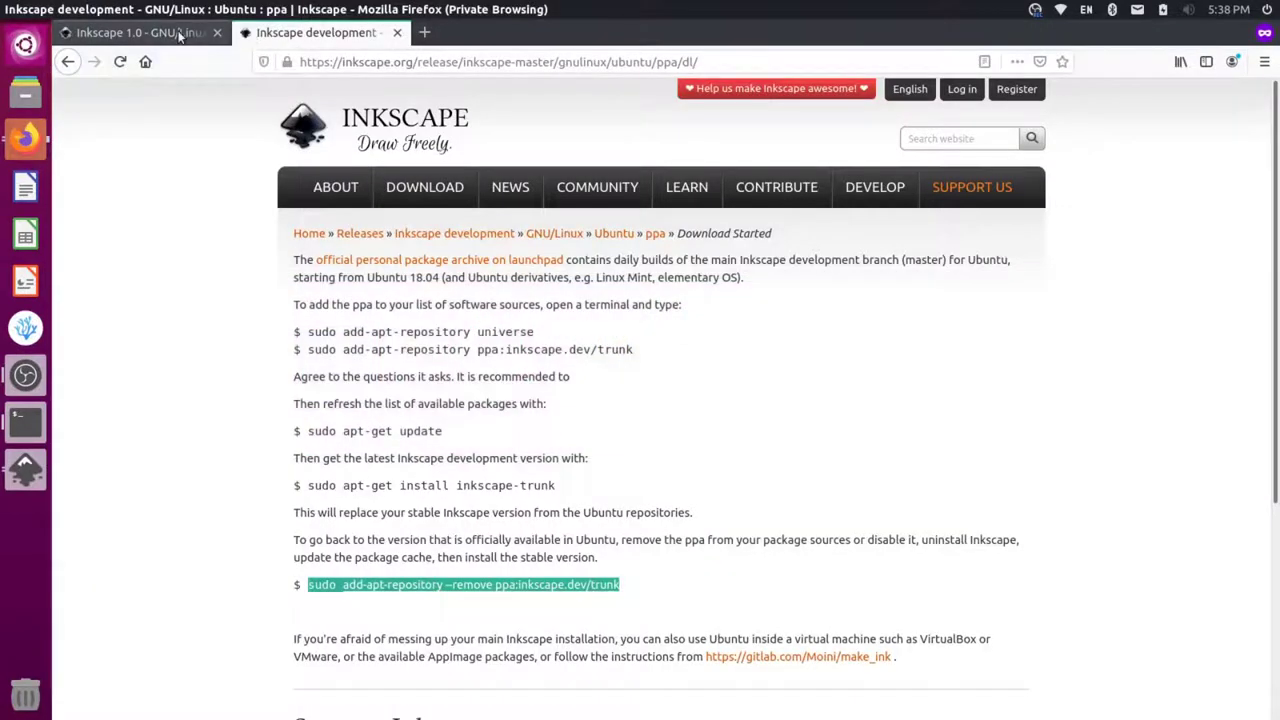
left_click(140, 32)
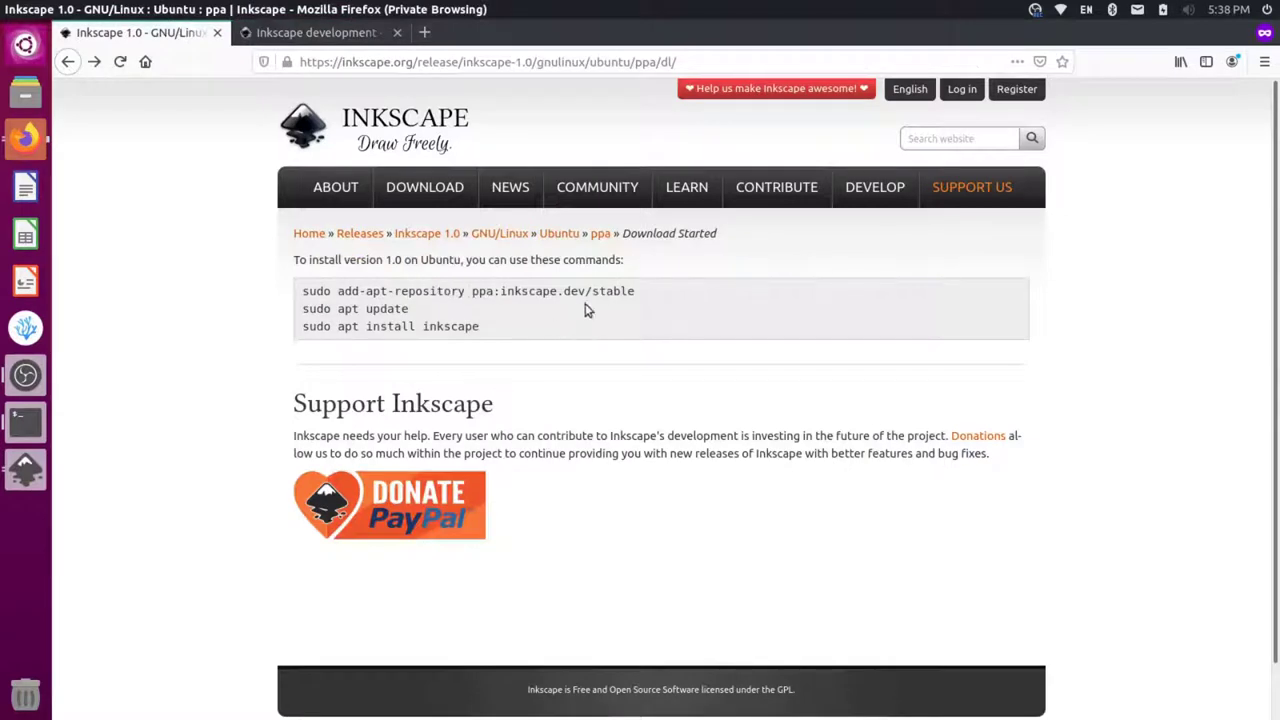
left_click_drag(636, 293, 306, 291)
key("ctrl+c")
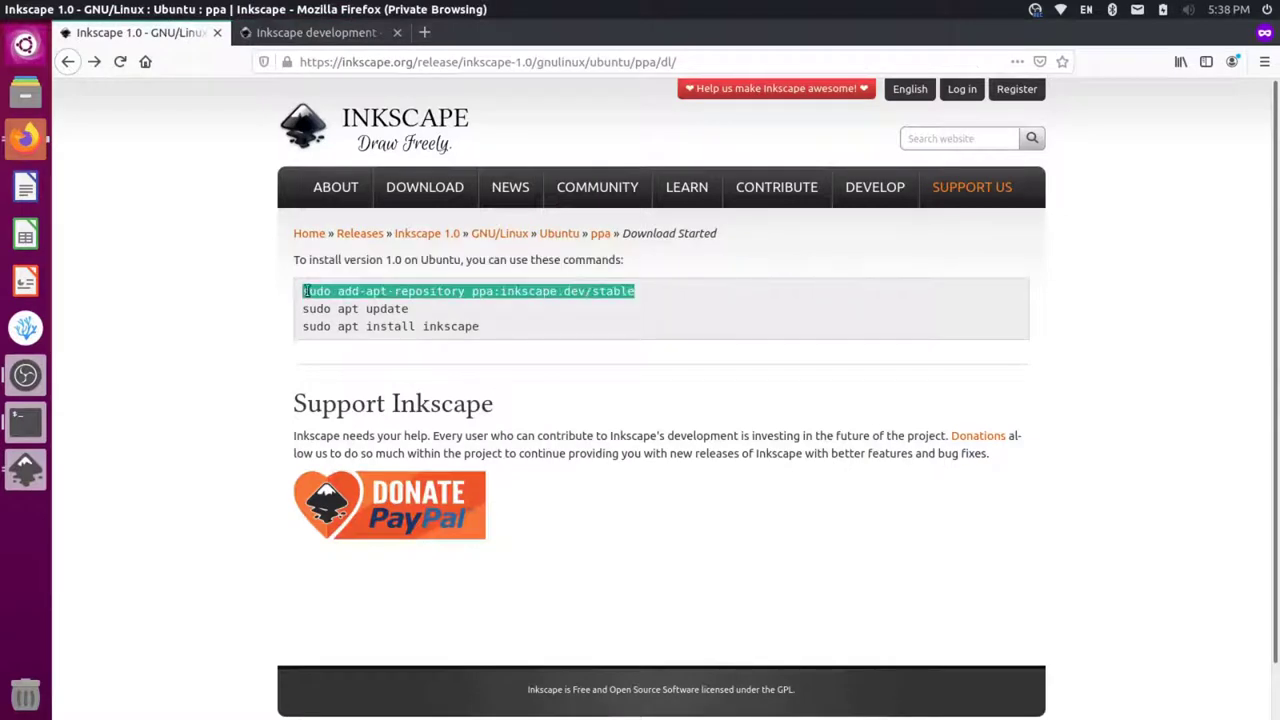
key("alt+Tab")
key("alt+Tab")
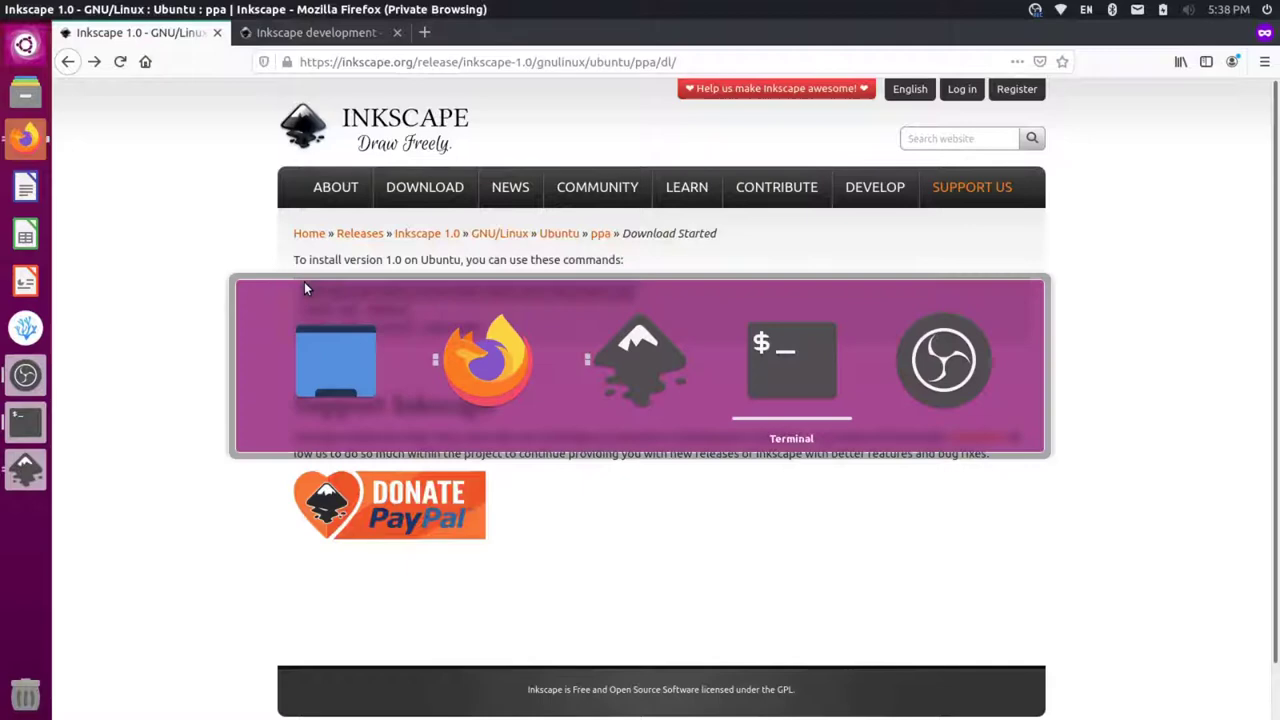
- Clear the terminal, then paste and run the ppa:inkscape.dev/stable add-repository command and confirm it
key("ctrl+l")
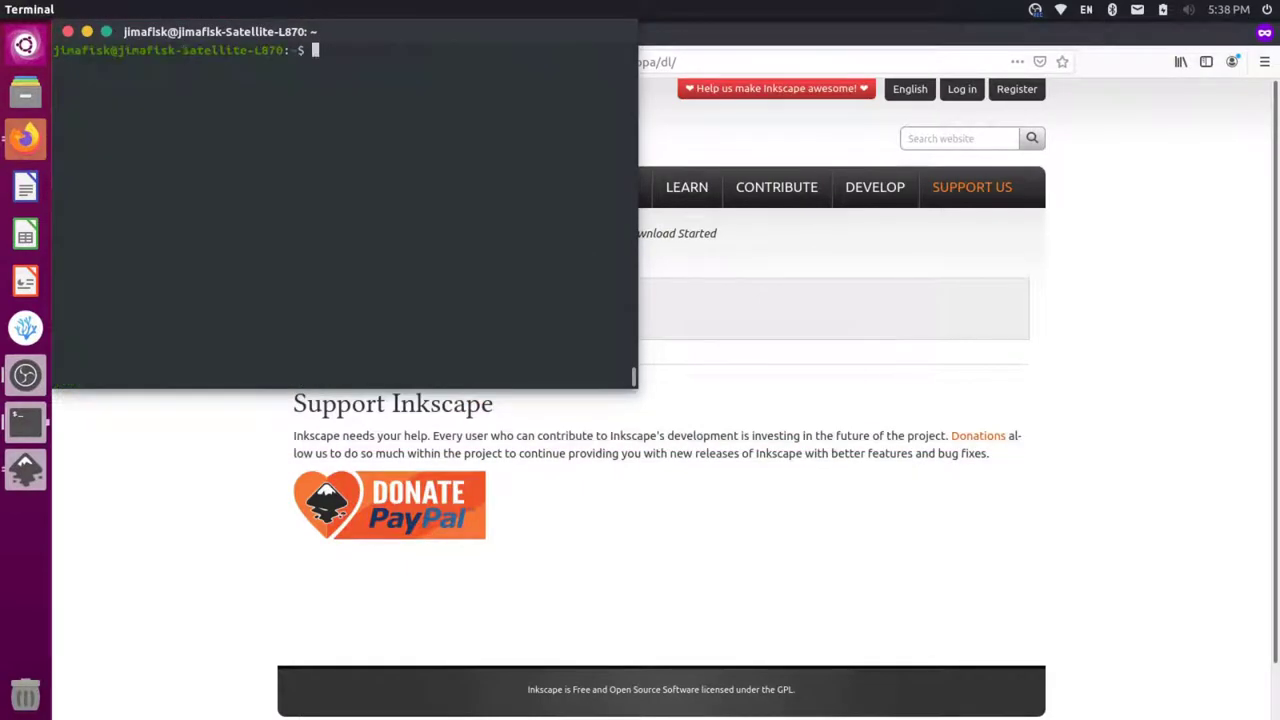
key("ctrl+shift+v")
key("Return")
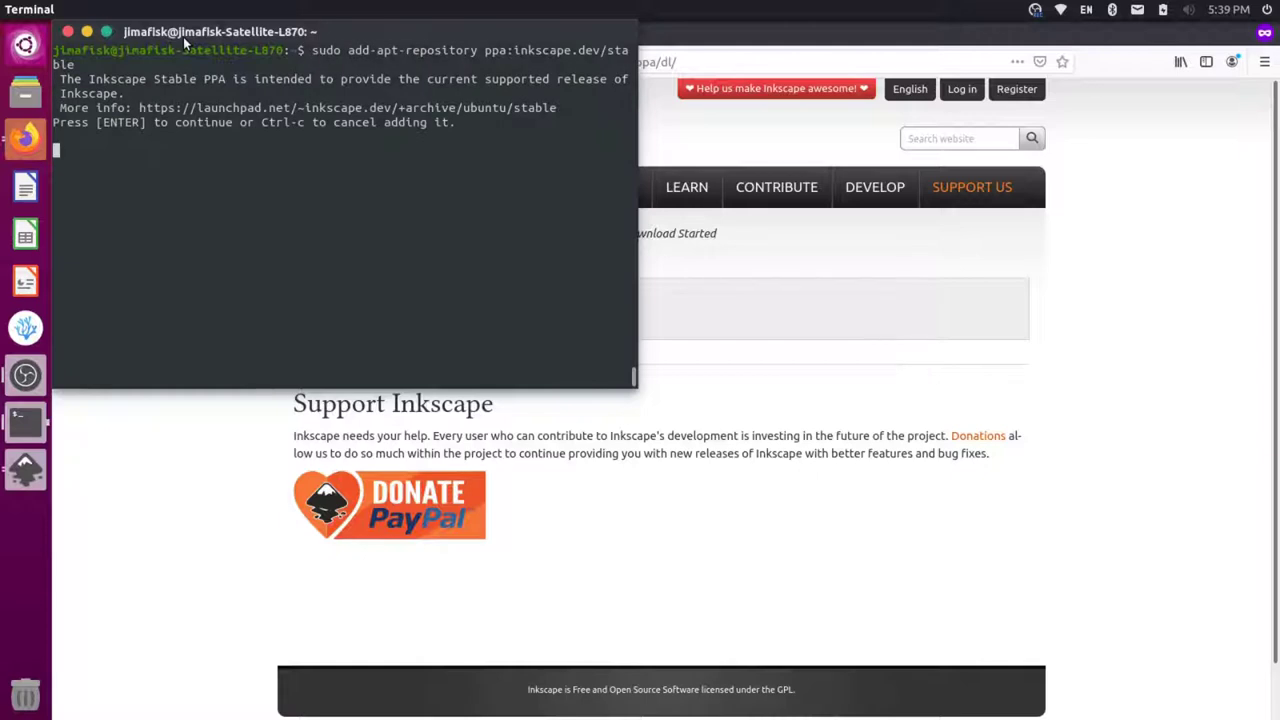
key("Return")
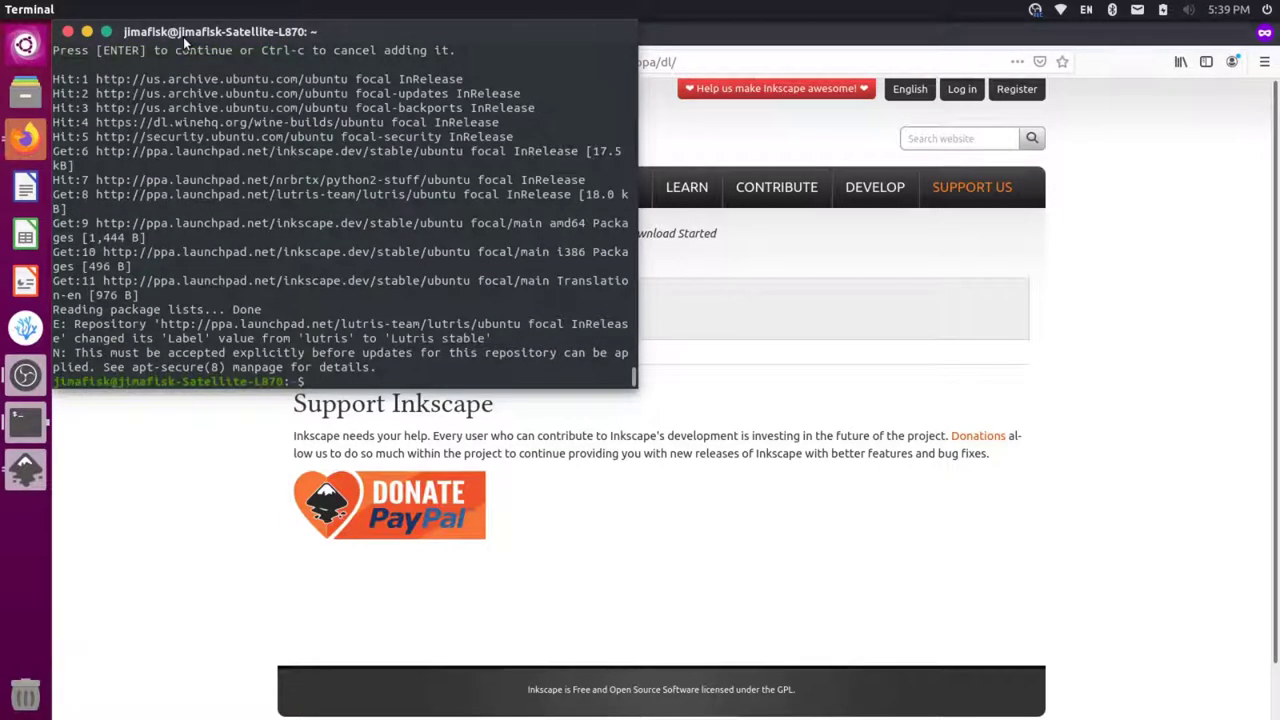
- Run sudo apt-get update, then sudo apt-get install inkscape to upgrade to 1.0
type("sudo apt-get update")
key("Return")
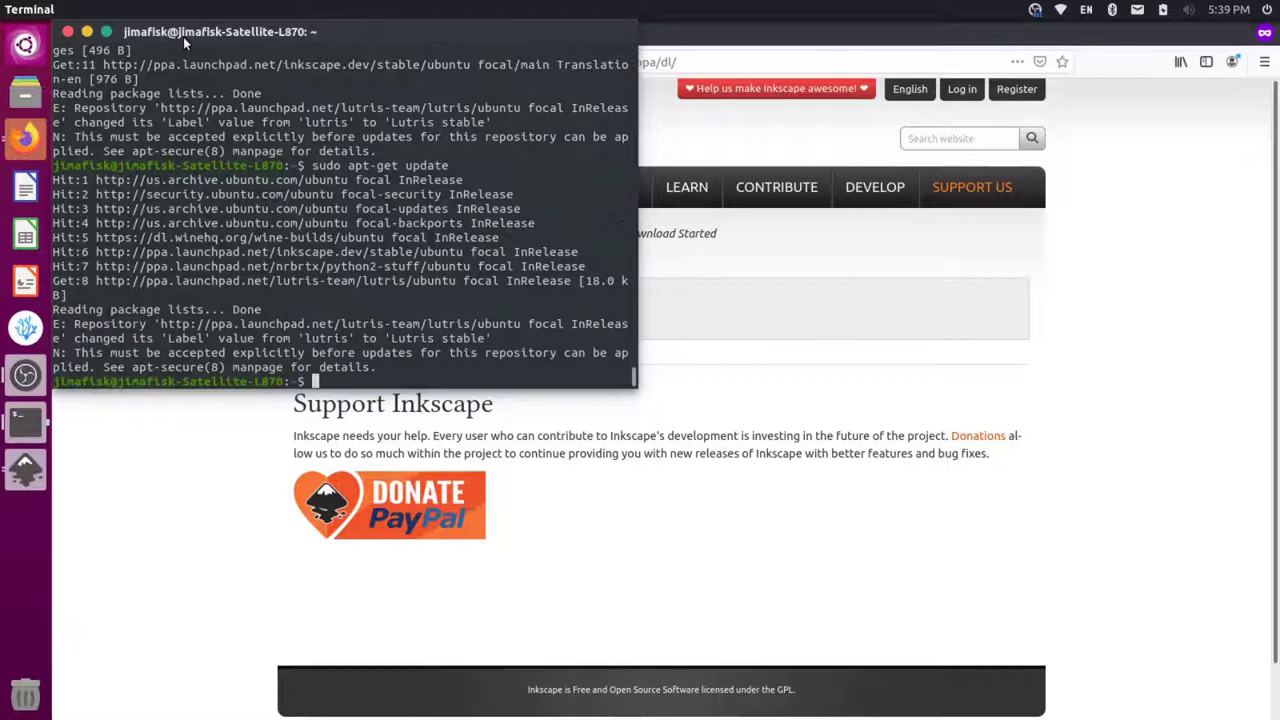
type("sudo apt-get install ink")
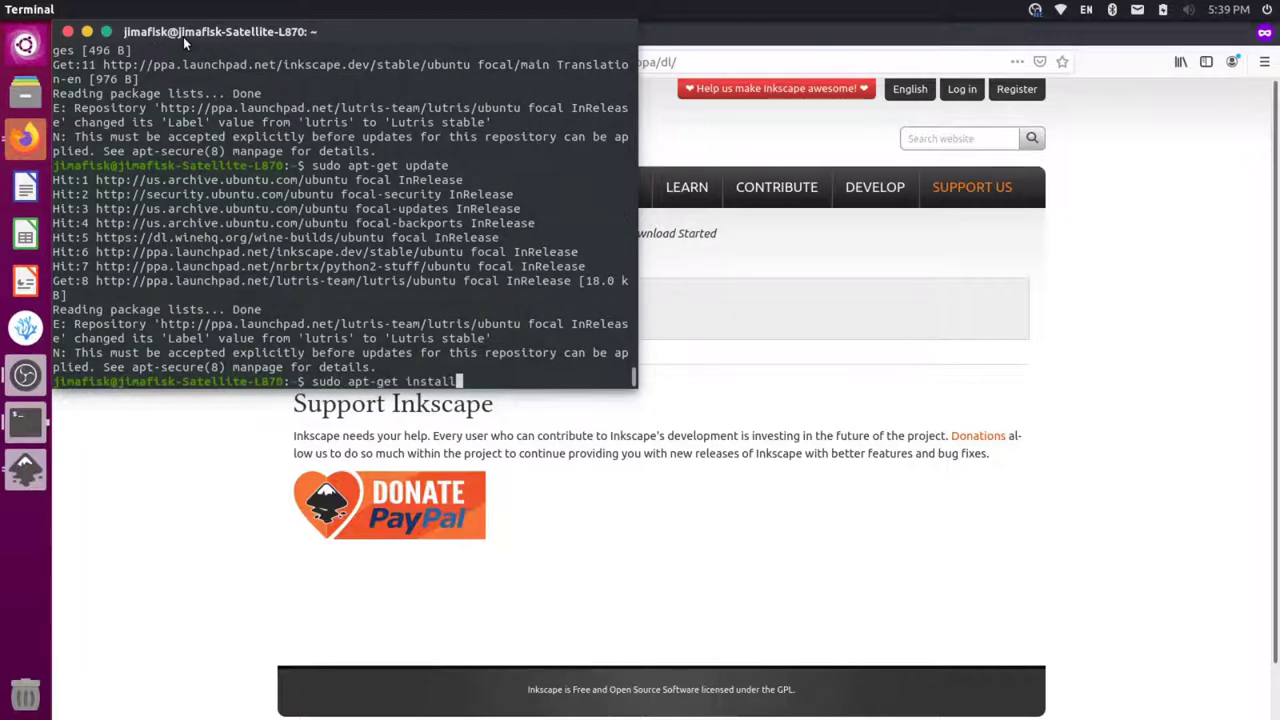
type("scape")
key("Return")
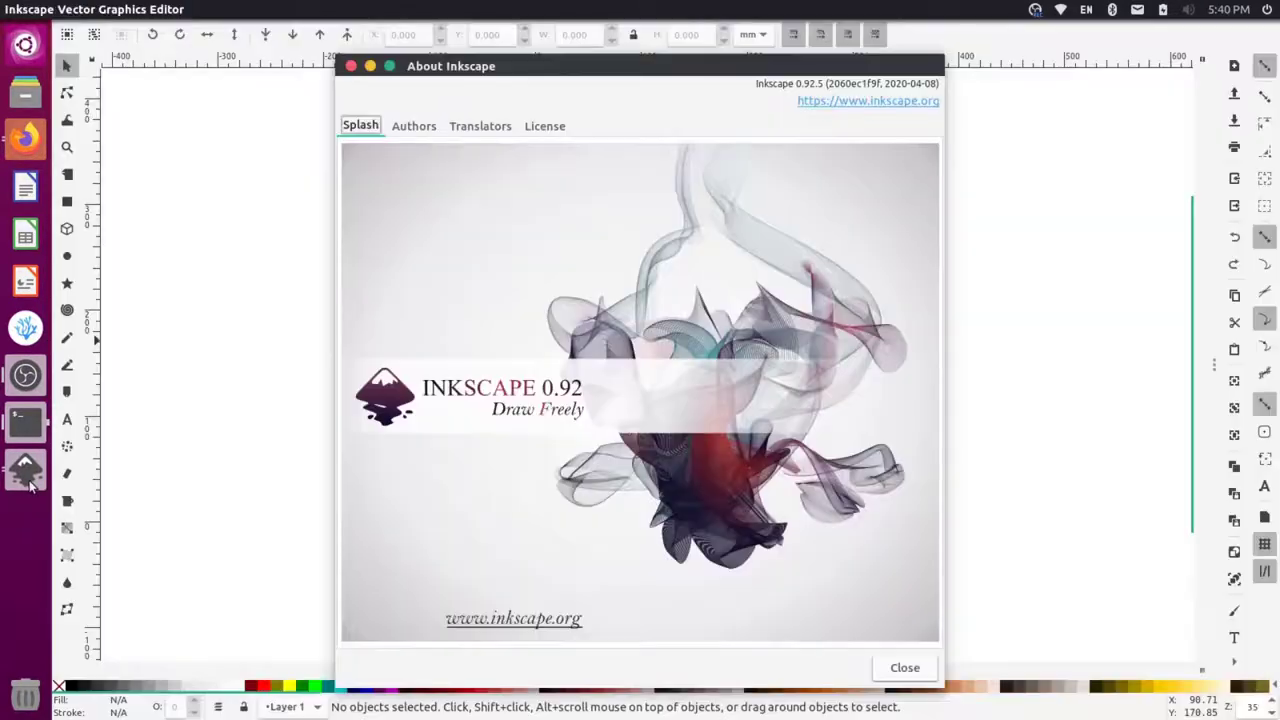
- Close the old About window and Inkscape, then relaunch the updated Inkscape from the Dash
left_click(350, 66)
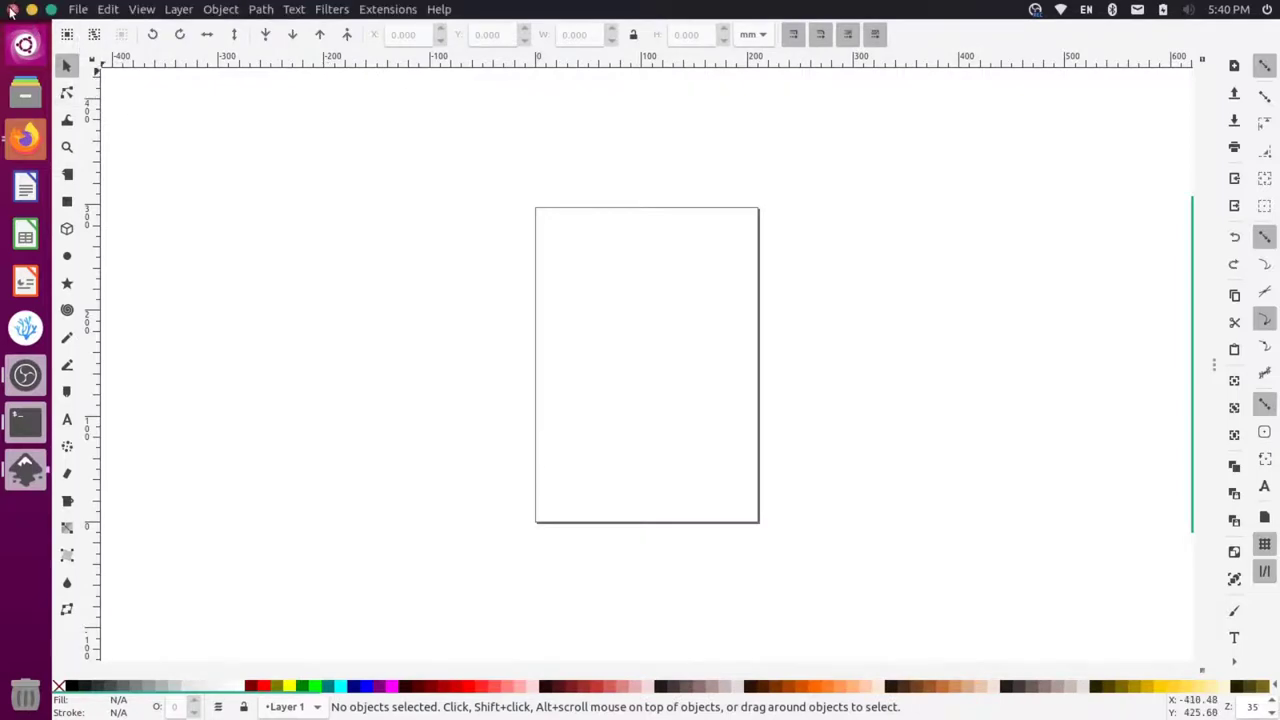
left_click(10, 9)
left_click(25, 45)
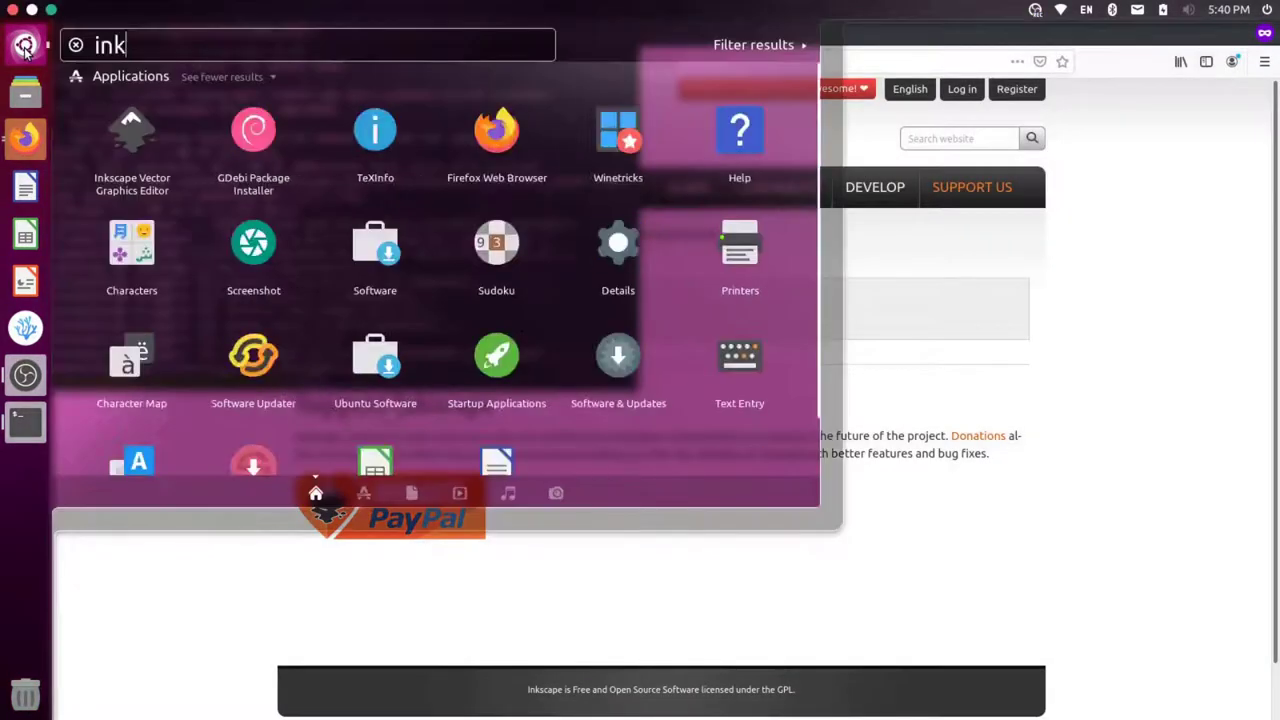
left_click(25, 45)
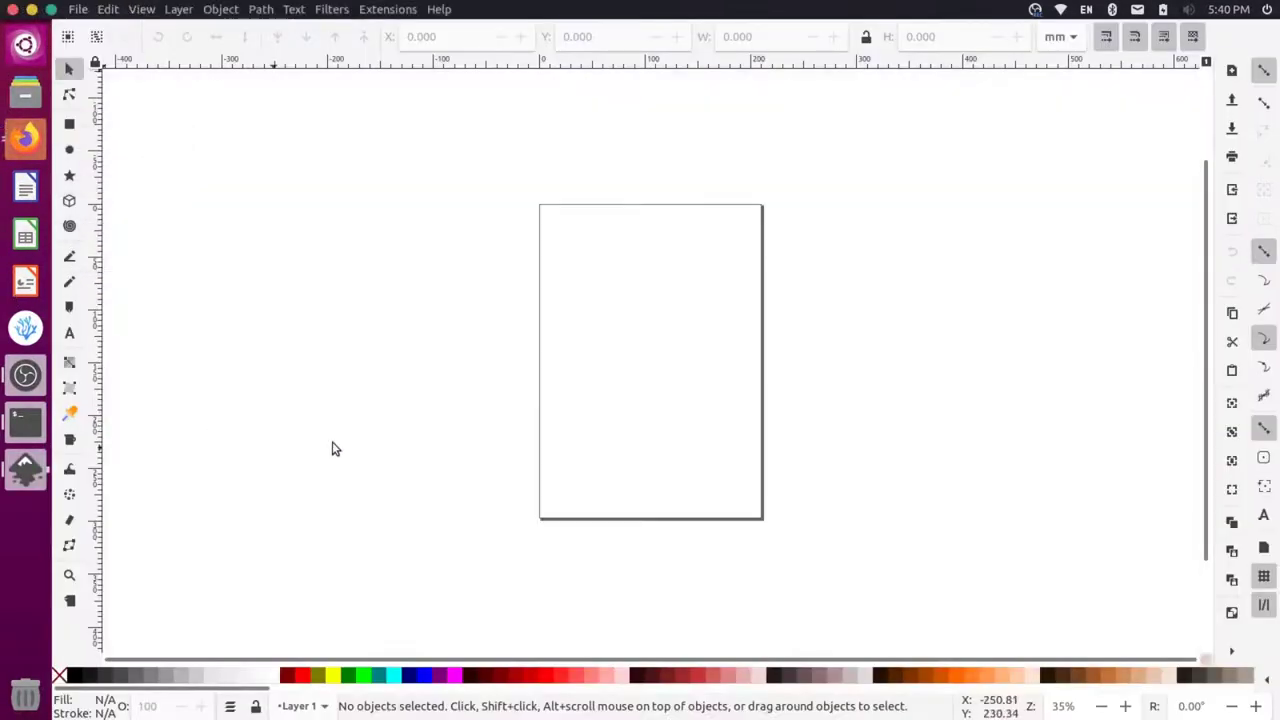
- Show Help > About Inkscape and highlight the reported version 1.0
left_click(452, 9)
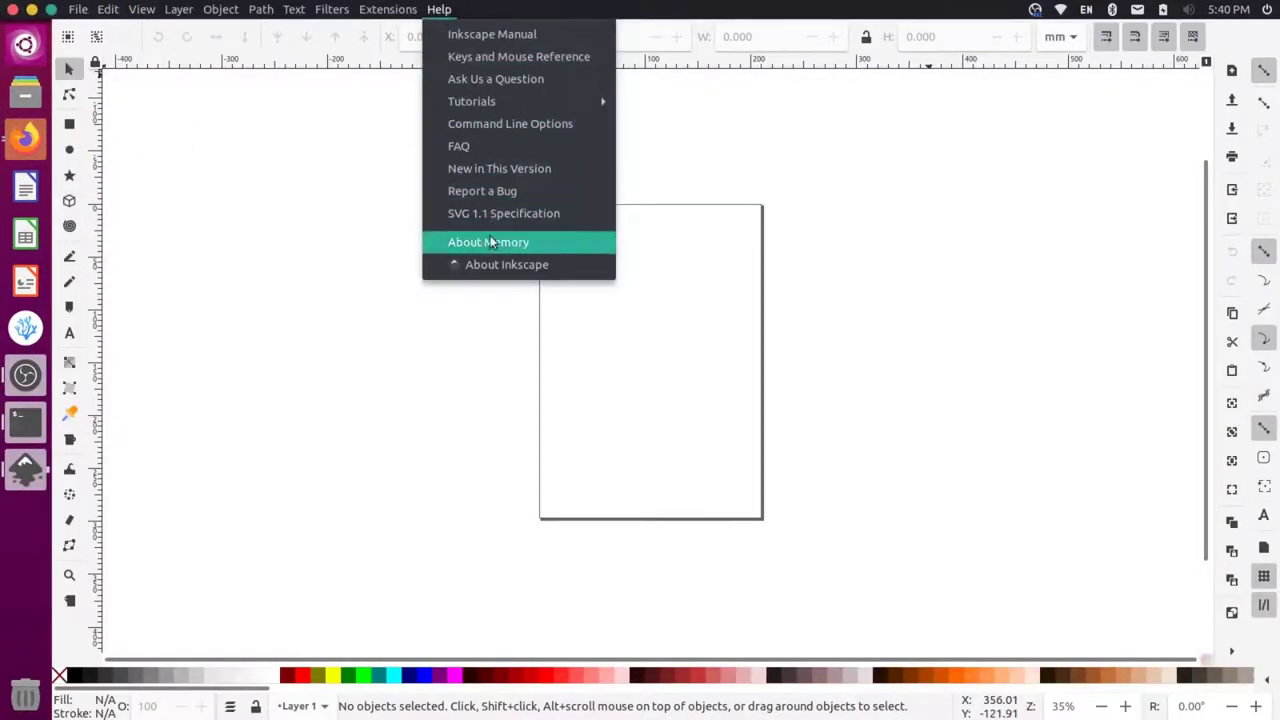
left_click(499, 267)
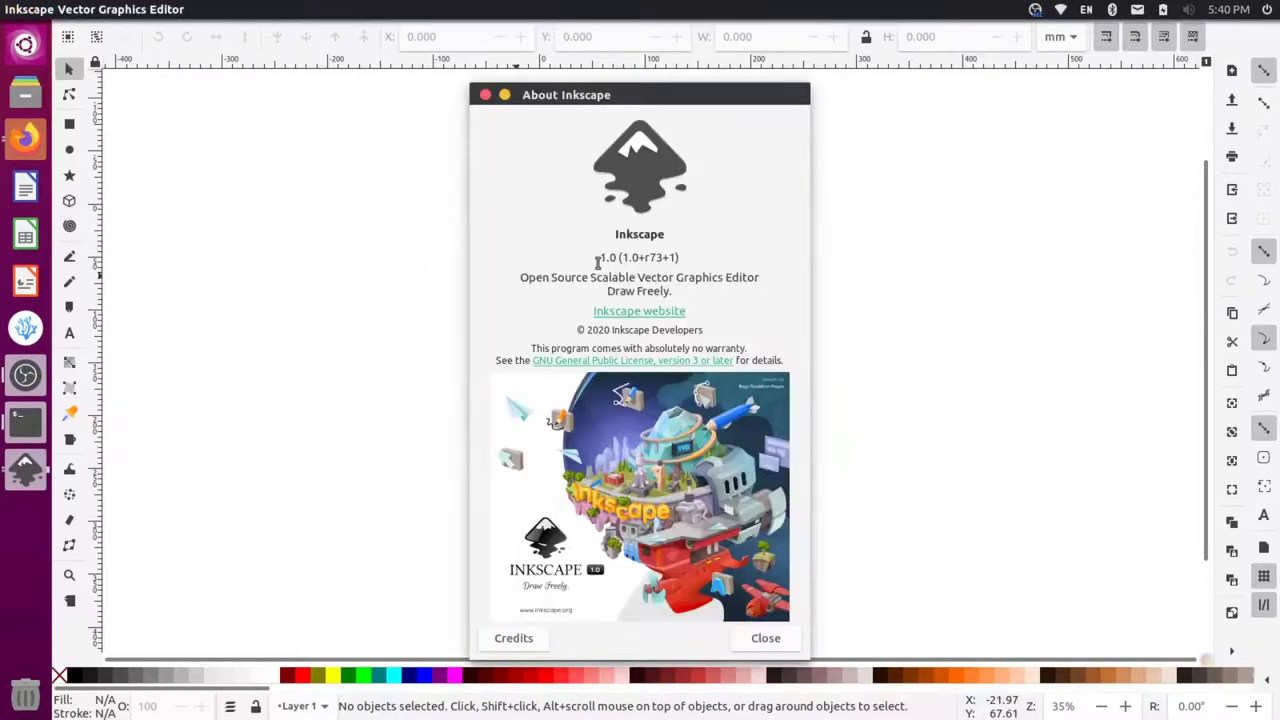
left_click_drag(598, 261, 617, 259)
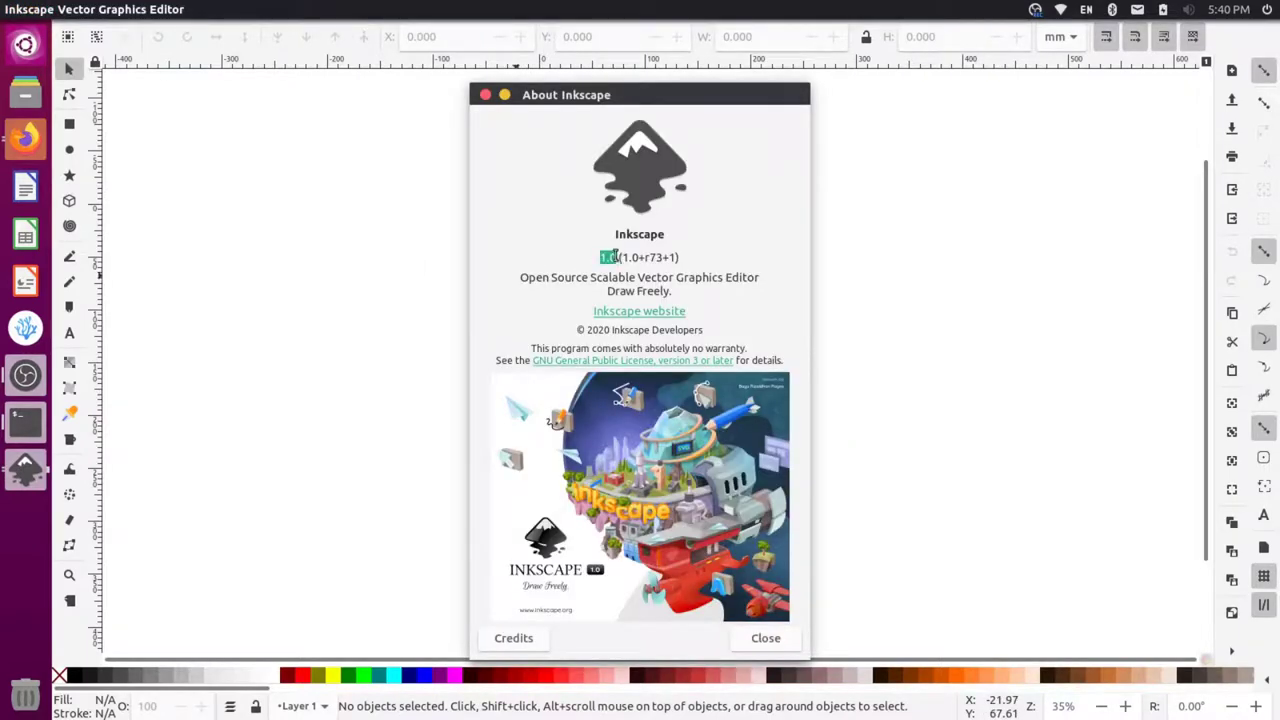